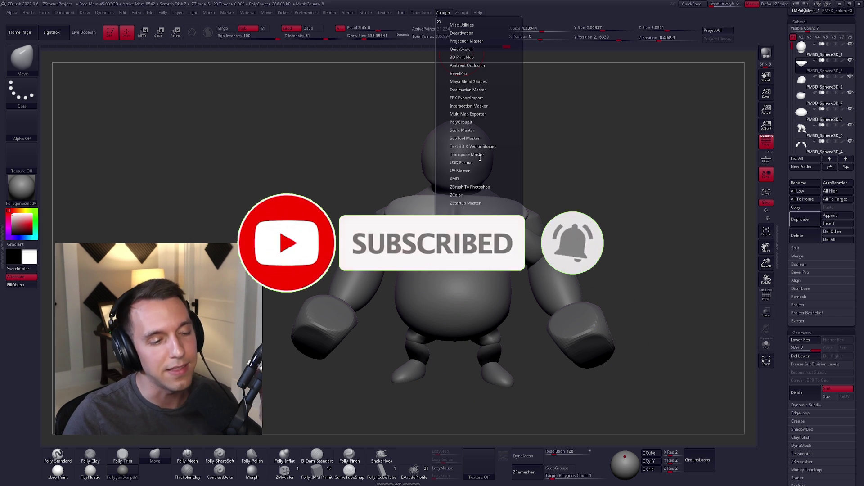
# Step: Show the Transpose Master options and examine the character's head, belly and arm subtools by making each active
pyautogui.click(479, 155)
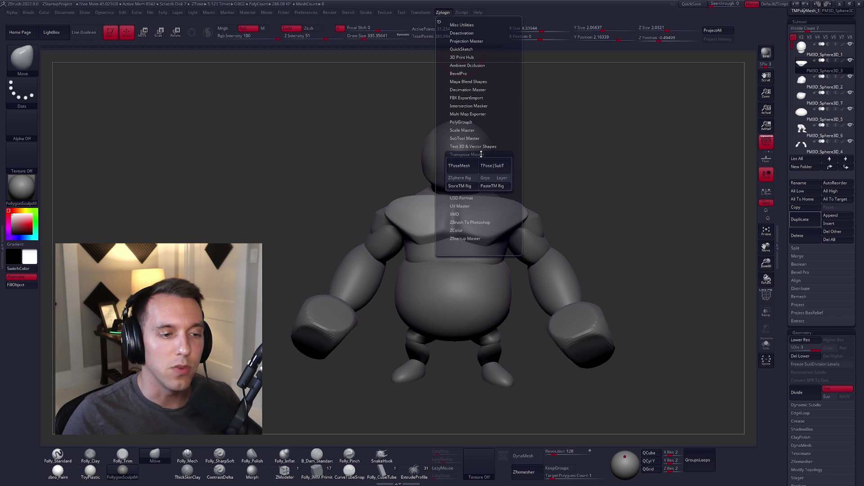
pyautogui.moveTo(787, 83); pyautogui.dragTo(787, 89)
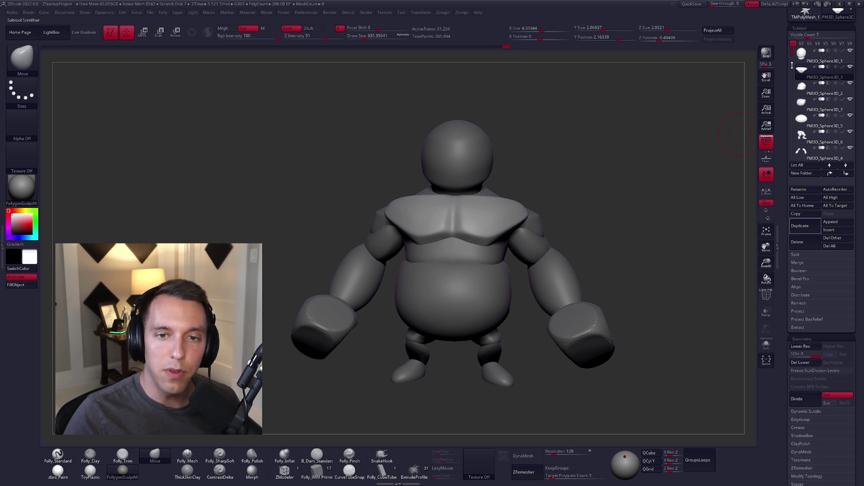
pyautogui.click(804, 92)
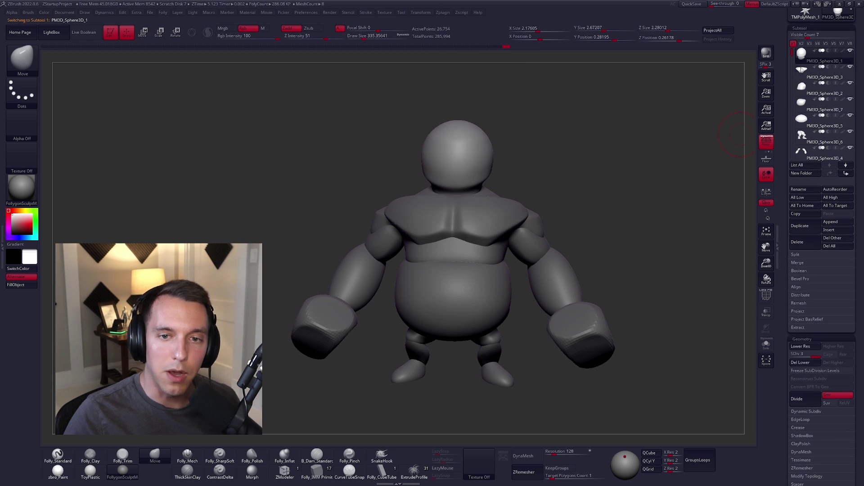
pyautogui.click(806, 106)
pyautogui.moveTo(606, 162); pyautogui.dragTo(676, 180)
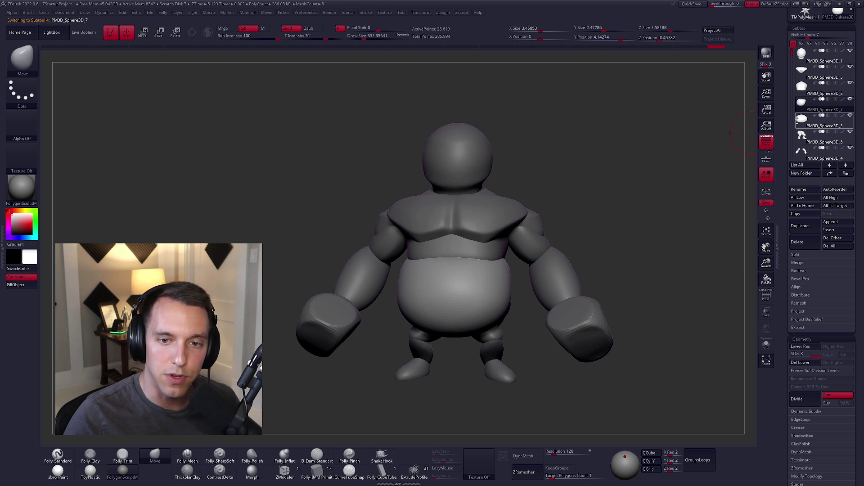
pyautogui.click(805, 152)
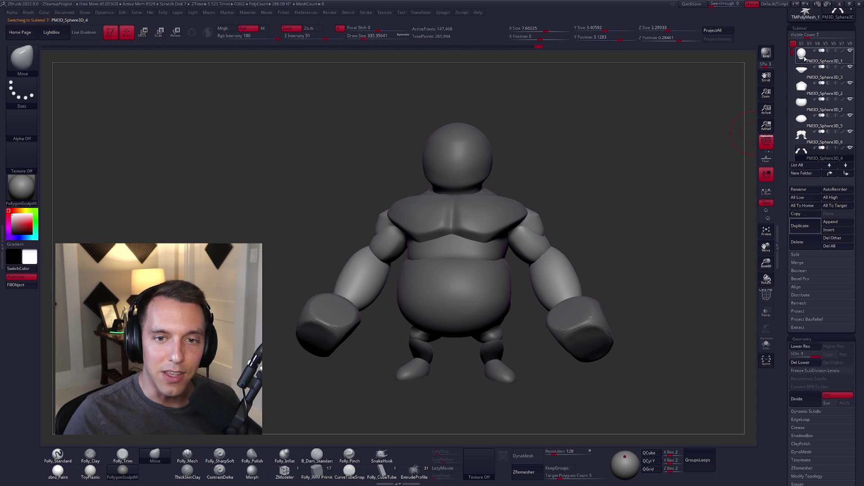
pyautogui.moveTo(793, 60)
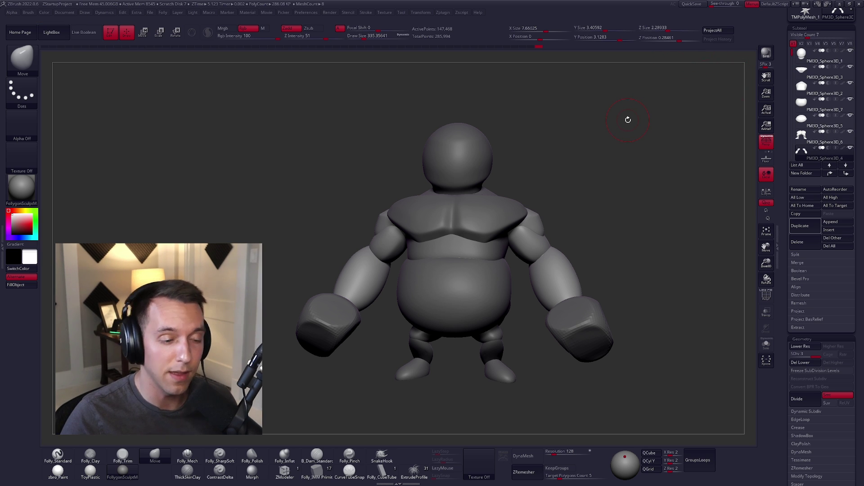
# Step: Make the head, chest and arm subtools active one after another on the model
pyautogui.keyDown('alt'); pyautogui.click(497, 188); pyautogui.keyUp('alt')
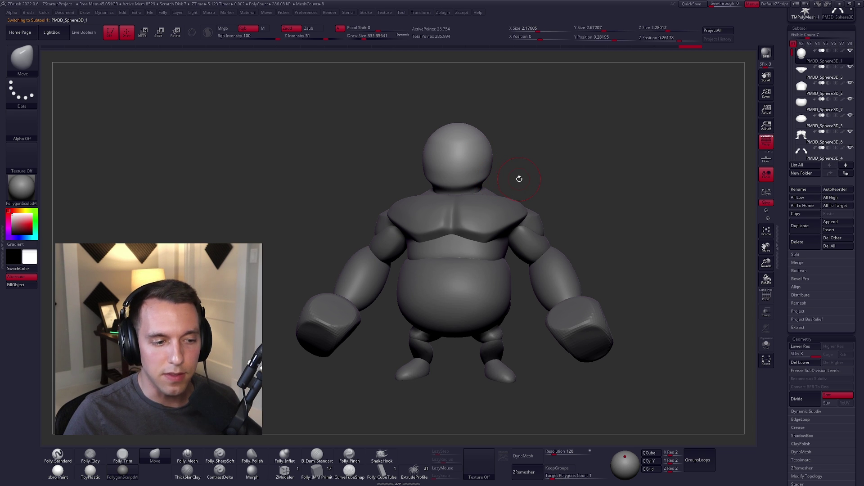
pyautogui.moveTo(519, 179); pyautogui.dragTo(570, 192)
pyautogui.keyDown('alt'); pyautogui.click(478, 217); pyautogui.keyUp('alt')
pyautogui.moveTo(479, 217); pyautogui.dragTo(522, 223)
pyautogui.keyDown('alt'); pyautogui.click(560, 256); pyautogui.keyUp('alt')
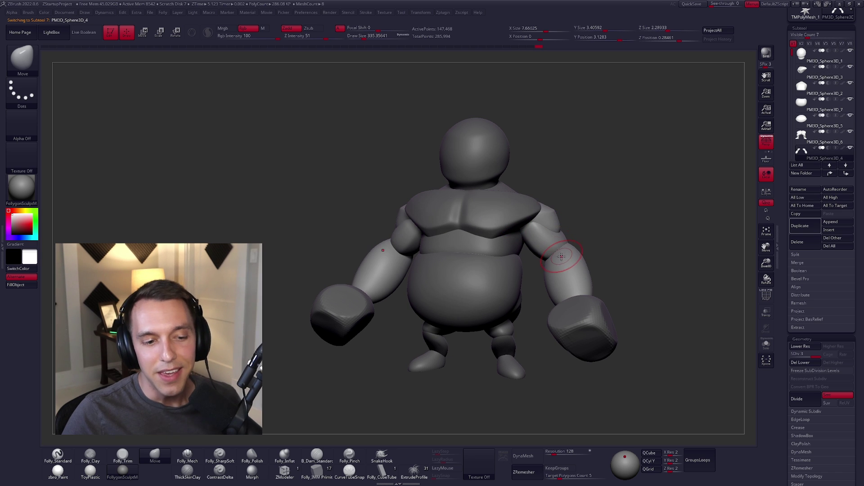
pyautogui.moveTo(573, 252); pyautogui.dragTo(535, 237)
# Step: Display the arms' polyframe and examine their polygroups, both isolated and together with the rest of the body
pyautogui.press('f')
pyautogui.hotkey('shift', 'f')
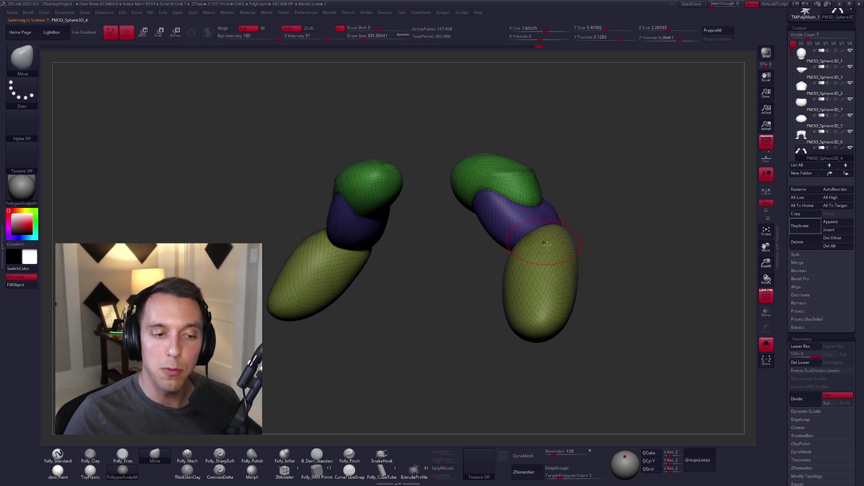
pyautogui.click(572, 194)
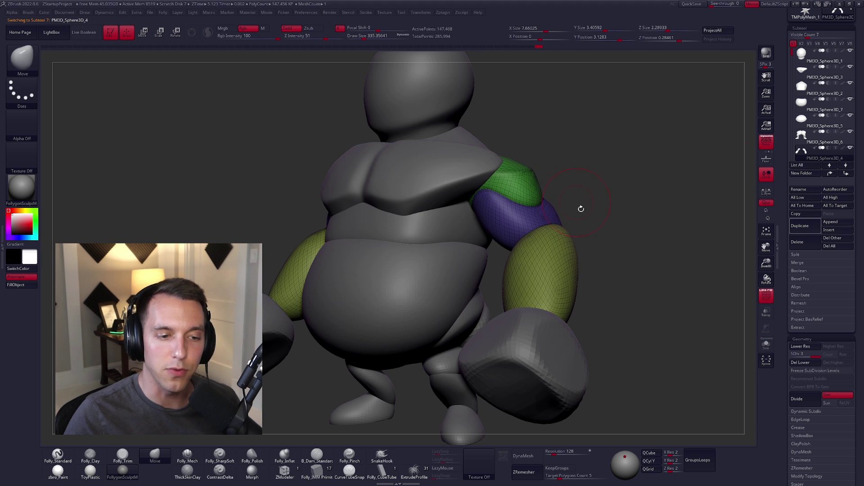
pyautogui.press('f')
pyautogui.moveTo(569, 199); pyautogui.dragTo(590, 235)
pyautogui.click(578, 234)
pyautogui.press('f')
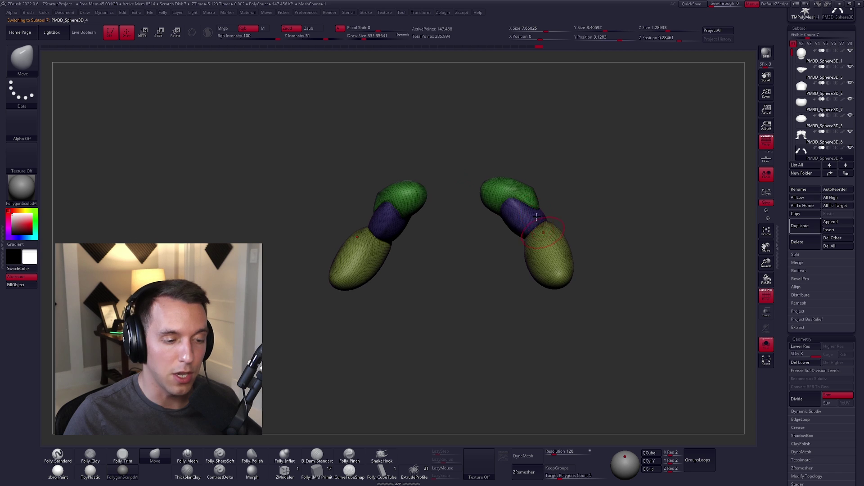
# Step: Make the legs the active subtool and examine their polygroups within the whole character
pyautogui.click(554, 198)
pyautogui.keyDown('alt'); pyautogui.click(488, 321); pyautogui.keyUp('alt')
pyautogui.moveTo(497, 314); pyautogui.dragTo(513, 313)
pyautogui.moveTo(401, 312); pyautogui.dragTo(429, 295)
pyautogui.hotkey('alt', 's')
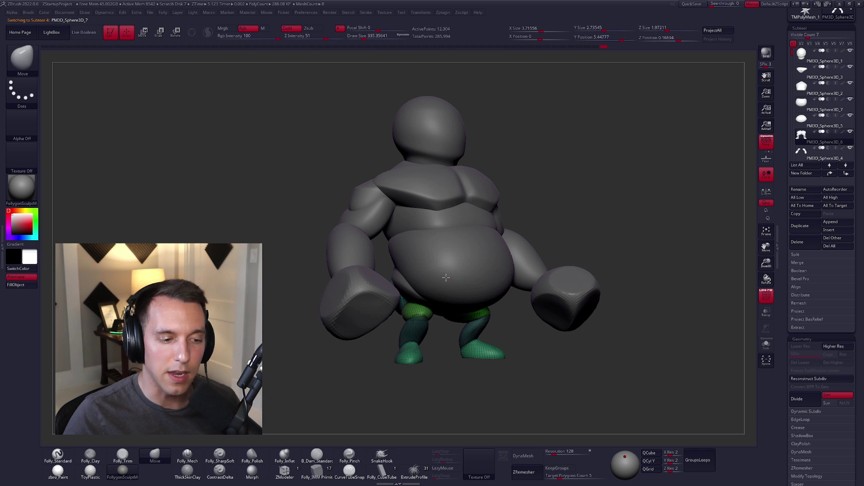
# Step: Make the head the active subtool and turn off the polyframe display
pyautogui.keyDown('alt'); pyautogui.click(452, 266); pyautogui.keyUp('alt')
pyautogui.keyDown('alt'); pyautogui.click(435, 125); pyautogui.keyUp('alt')
pyautogui.moveTo(488, 138); pyautogui.dragTo(463, 203)
pyautogui.hotkey('shift', 'f')
pyautogui.moveTo(463, 203); pyautogui.dragTo(470, 147, button='right')
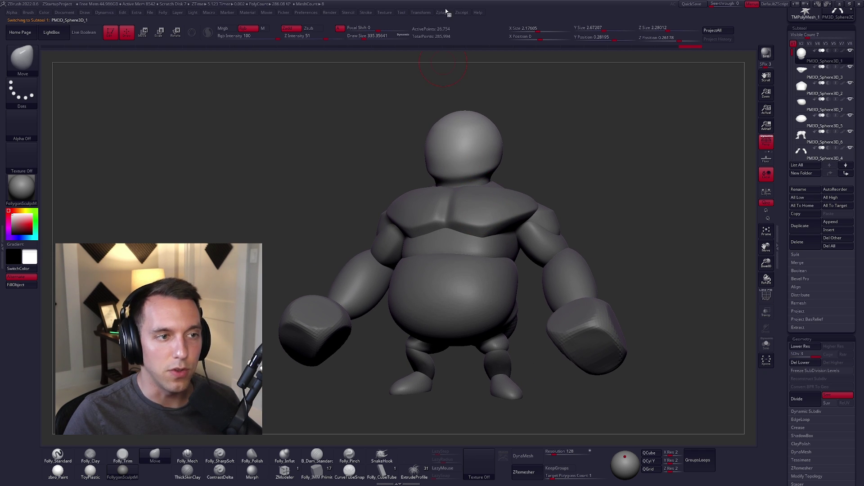
# Step: Create a combined TPoseMesh from all the character's subtools with Transpose Master
pyautogui.click(445, 12)
pyautogui.click(466, 165)
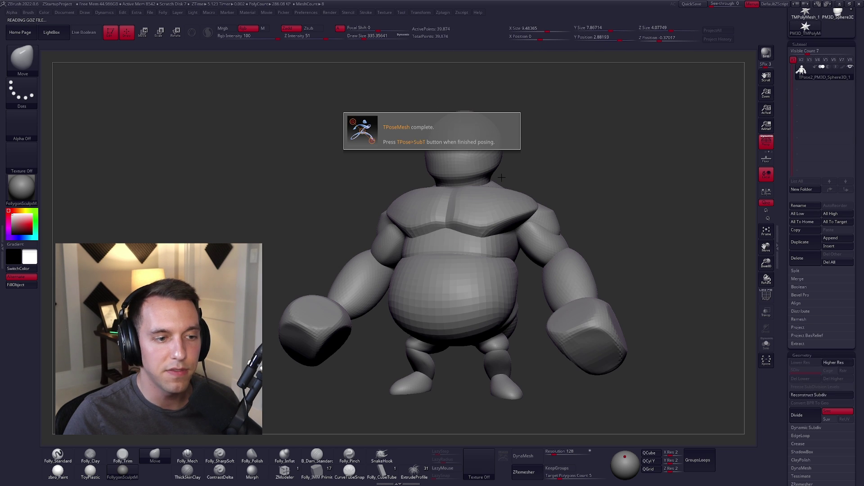
pyautogui.click(443, 13)
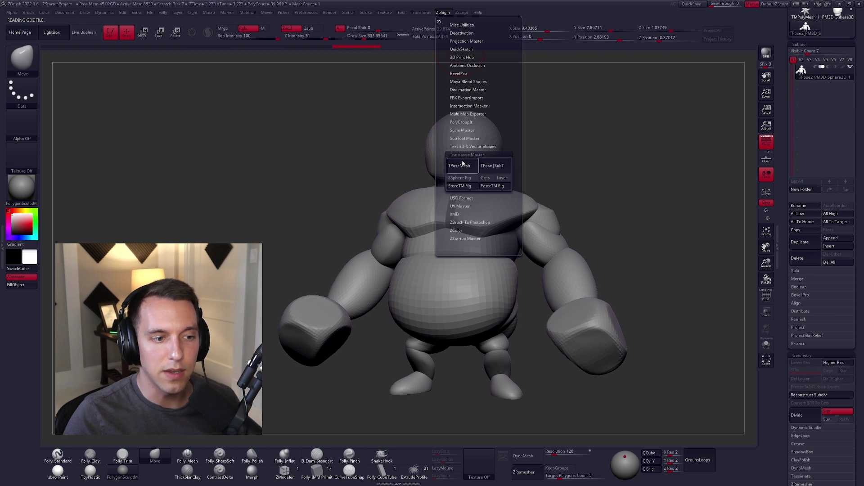
pyautogui.moveTo(629, 180); pyautogui.dragTo(610, 165)
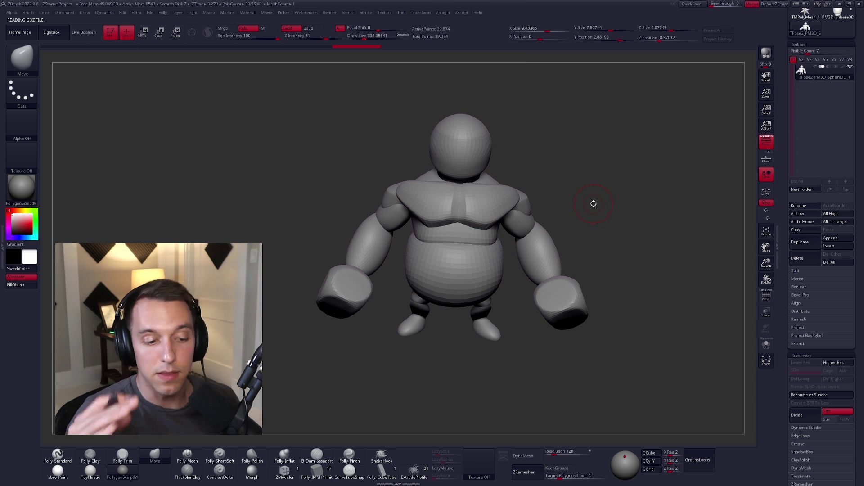
# Step: Transfer the TPoseMesh back to the separate subtools with Transpose Master
pyautogui.moveTo(633, 319)
pyautogui.mouseDown()
pyautogui.moveTo(629, 307)
pyautogui.moveTo(644, 315)
pyautogui.mouseUp()
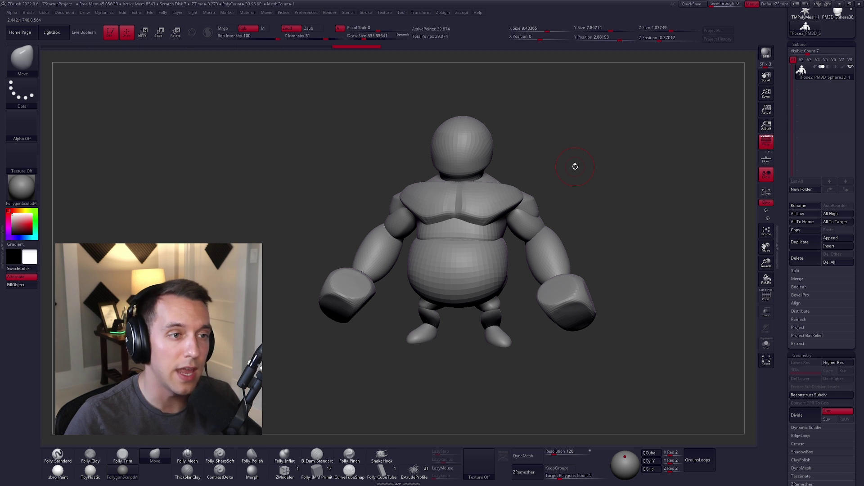
pyautogui.click(444, 18)
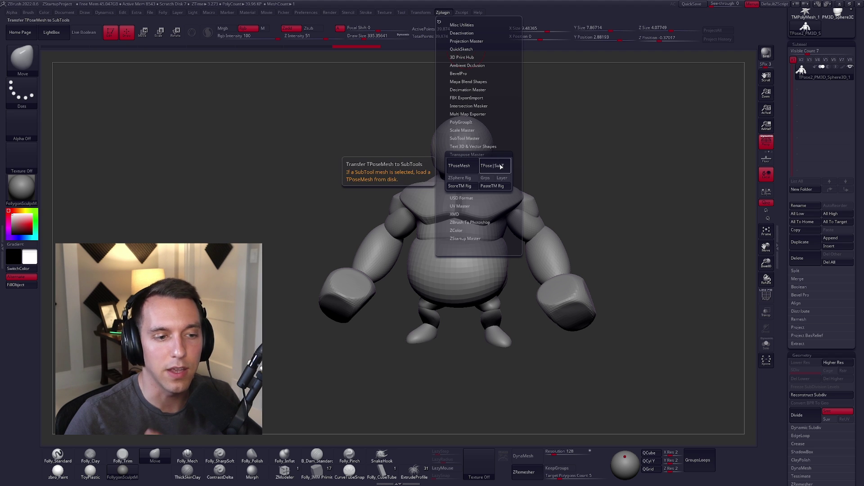
pyautogui.click(495, 165)
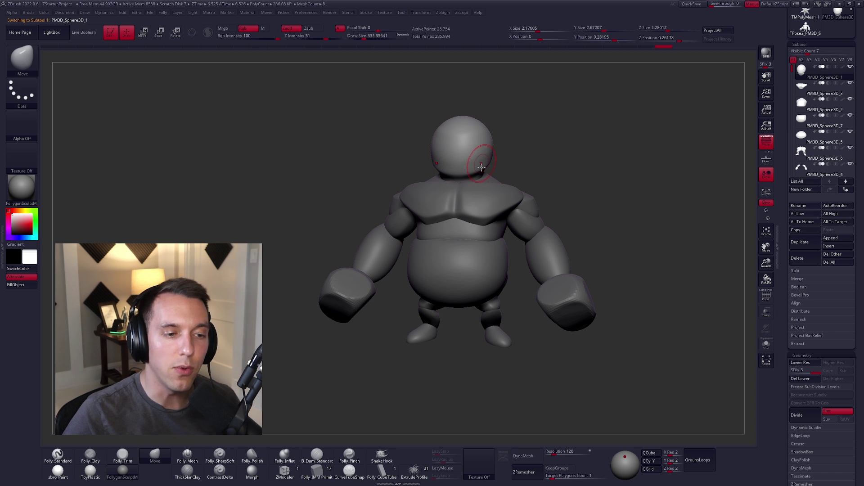
# Step: Hide the lower neck polygons of the isolated head, show all subtools again and create a new TPoseMesh
pyautogui.moveTo(475, 178); pyautogui.dragTo(446, 185, button='right')
pyautogui.hotkey('shift', 's')
pyautogui.keyDown('ctrl'); pyautogui.keyDown('alt'); pyautogui.keyDown('shift'); pyautogui.moveTo(515, 157); pyautogui.dragTo(564, 226); pyautogui.keyUp('shift'); pyautogui.keyUp('alt'); pyautogui.keyUp('ctrl')
pyautogui.keyDown('ctrl'); pyautogui.keyDown('alt'); pyautogui.keyDown('shift'); pyautogui.moveTo(466, 231); pyautogui.dragTo(501, 179); pyautogui.keyUp('shift'); pyautogui.keyUp('alt'); pyautogui.keyUp('ctrl')
pyautogui.moveTo(516, 242); pyautogui.dragTo(534, 224, button='right')
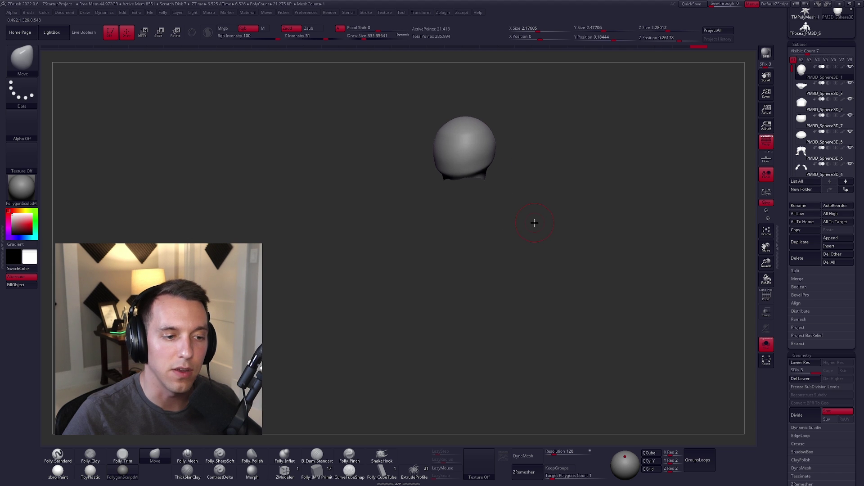
pyautogui.hotkey('shift', 's')
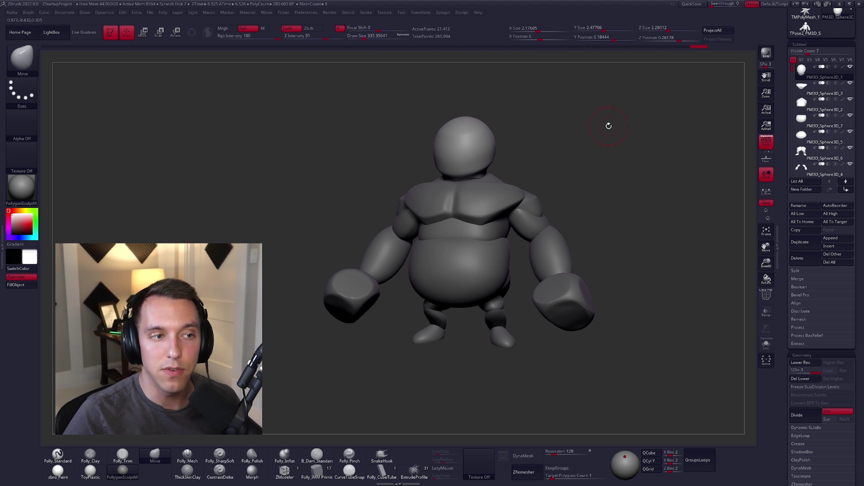
pyautogui.hotkey('ctrl', 'shift', 'f')
pyautogui.click(602, 225)
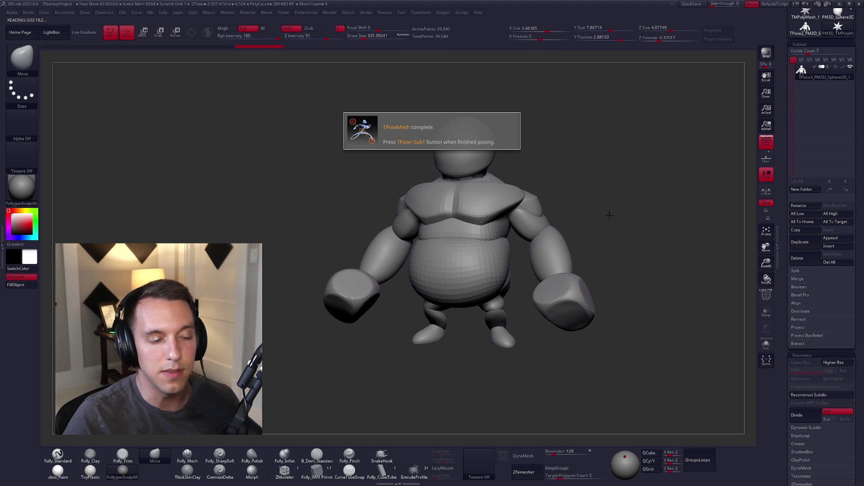
# Step: Enlarge the Move brush to a draw size of about 1166 and transfer the TPoseMesh back to the subtools
pyautogui.hotkey('ctrl', 'shift', 'f')
pyautogui.click(633, 238)
pyautogui.press('space')
pyautogui.moveTo(494, 160); pyautogui.dragTo(523, 166)
pyautogui.hotkey('ctrl', 'shift', 'f')
pyautogui.click(638, 267)
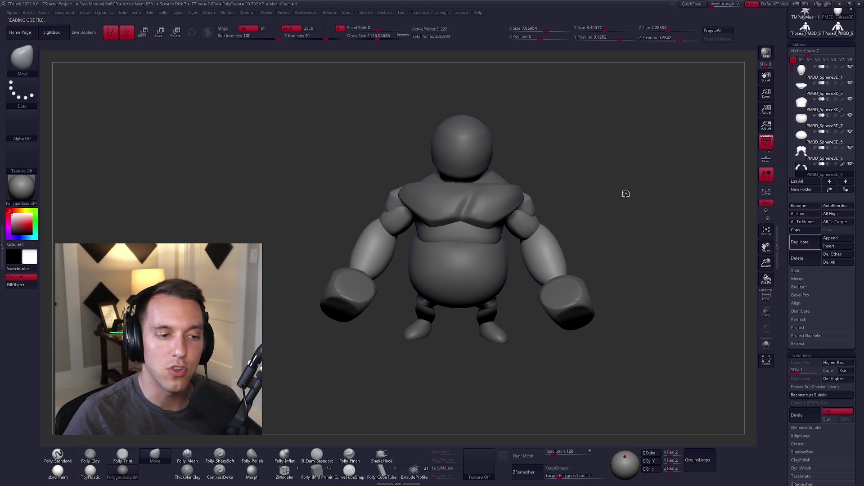
# Step: Undo the transferred changes on the chest and upper torso subtools and make the head active
pyautogui.keyDown('alt'); pyautogui.click(504, 185); pyautogui.keyUp('alt')
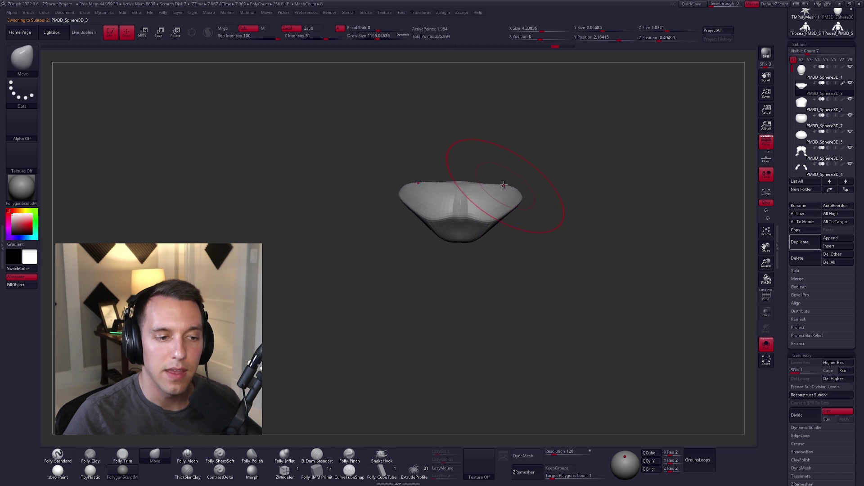
pyautogui.keyDown('alt'); pyautogui.click(526, 185); pyautogui.keyUp('alt')
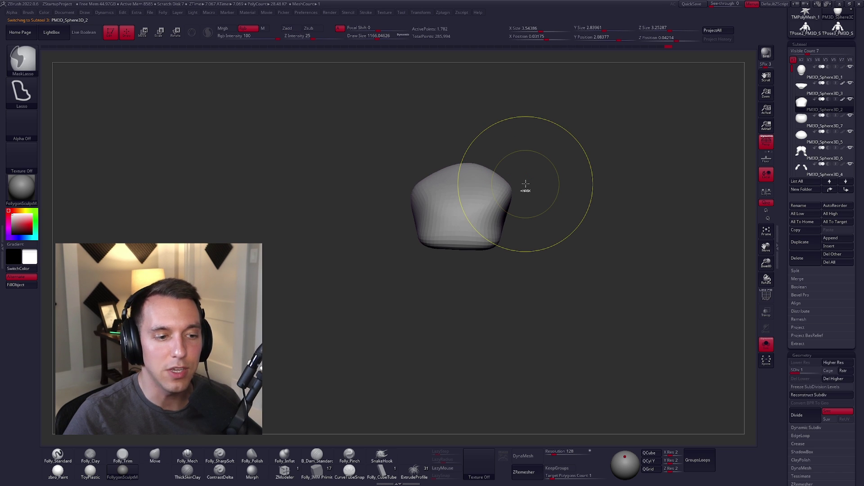
pyautogui.hotkey('ctrl', 'z')
pyautogui.keyDown('alt'); pyautogui.click(486, 156); pyautogui.keyUp('alt')
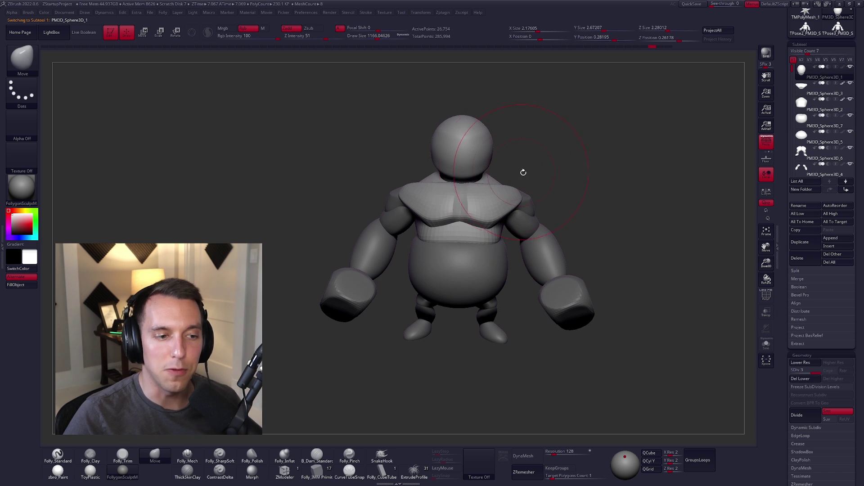
pyautogui.press('ctrl')
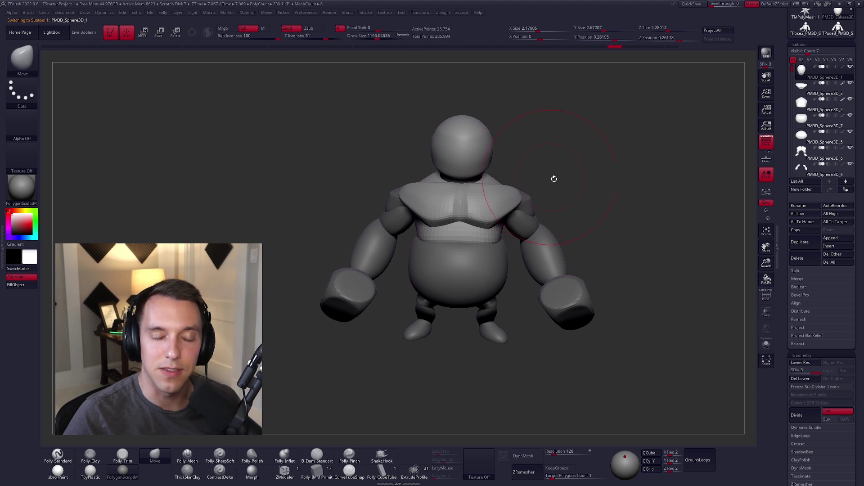
# Step: Undo the transferred changes on the arms subtool and make the belly subtool active
pyautogui.moveTo(551, 179); pyautogui.dragTo(526, 188)
pyautogui.keyDown('alt'); pyautogui.click(490, 245); pyautogui.keyUp('alt')
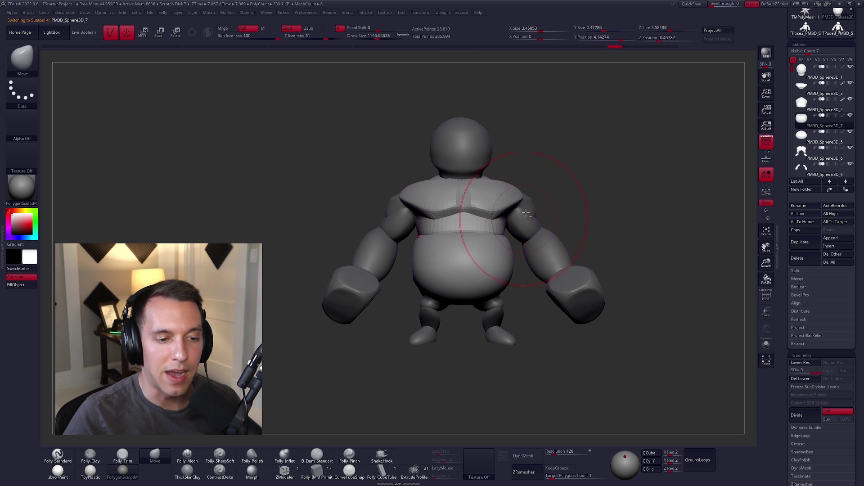
pyautogui.keyDown('alt'); pyautogui.click(531, 218); pyautogui.keyUp('alt')
pyautogui.hotkey('ctrl', 'shift', 'd')
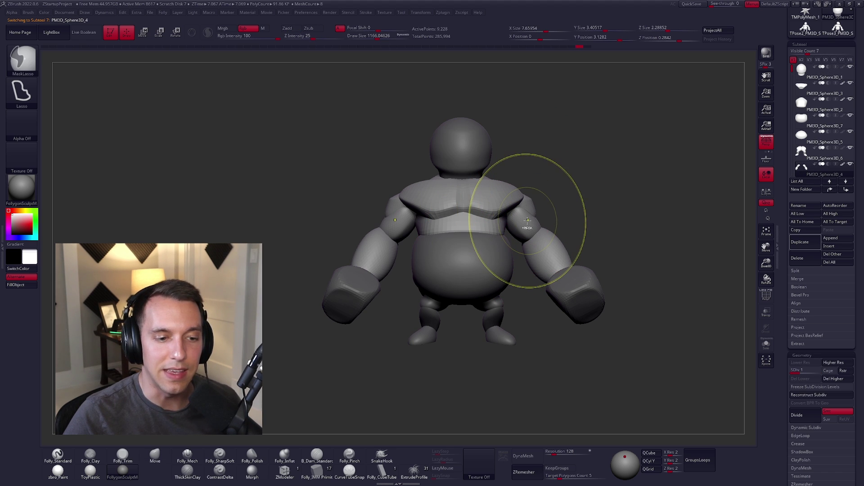
pyautogui.keyDown('alt'); pyautogui.click(494, 253); pyautogui.keyUp('alt')
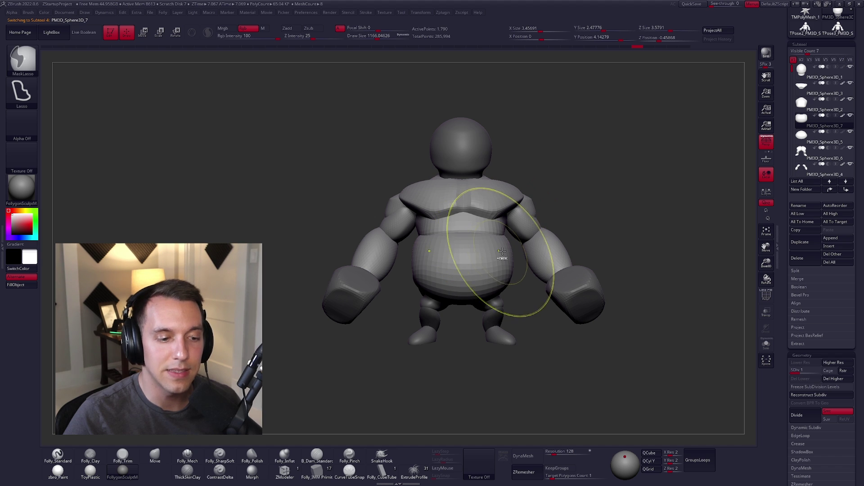
# Step: Return the belly and chest subtools to subdivision level 3
pyautogui.press('d')
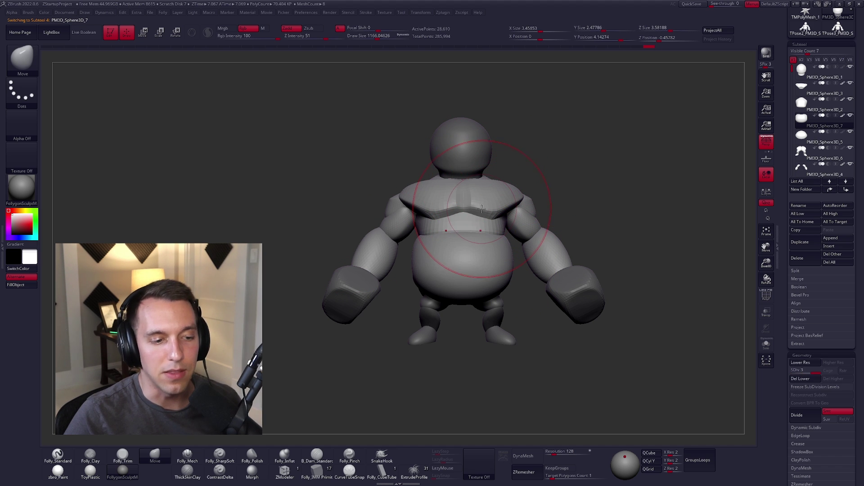
pyautogui.keyDown('alt'); pyautogui.click(486, 200); pyautogui.keyUp('alt')
pyautogui.press('d')
pyautogui.press('d')
# Step: Make the upper torso subtool PM3D_Sphere3D_2 active and turn off polypaint for all subtools
pyautogui.click(824, 107)
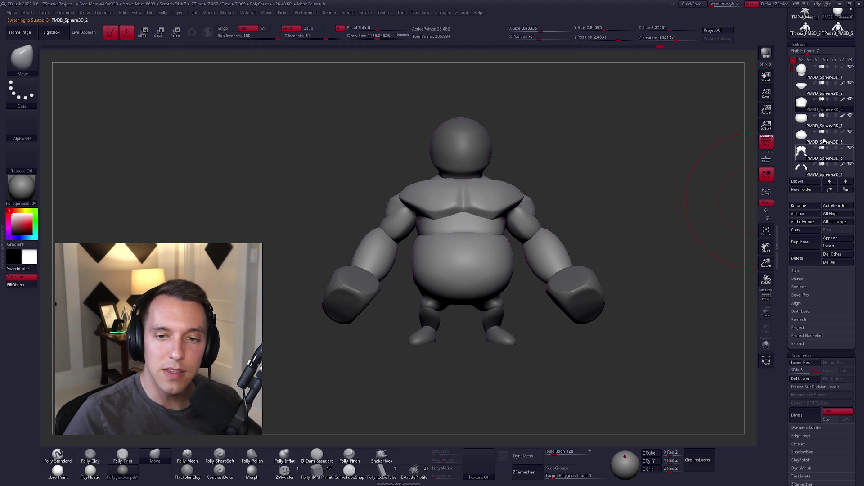
pyautogui.press('shift')
pyautogui.click(823, 99)
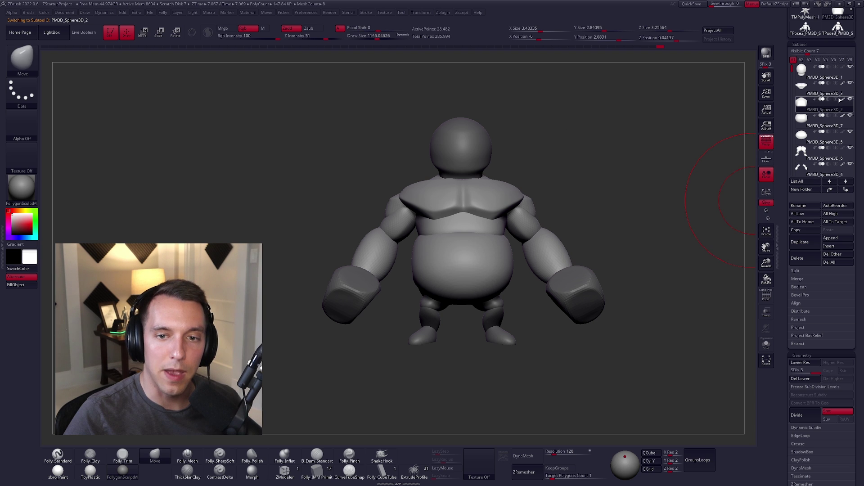
pyautogui.keyDown('shift'); pyautogui.click(842, 100); pyautogui.keyUp('shift')
# Step: Switch to the first combined posing mesh, TPose2_PM3D_Sphere3D_1
pyautogui.moveTo(787, 118); pyautogui.dragTo(788, 162)
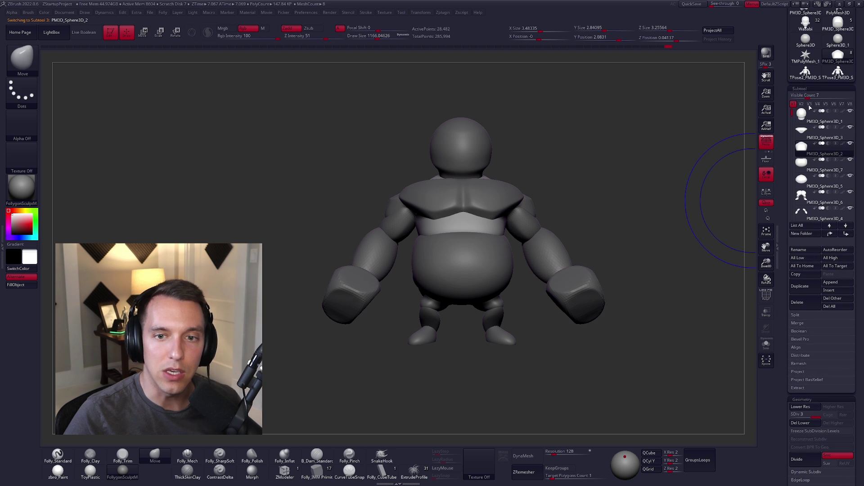
pyautogui.click(813, 79)
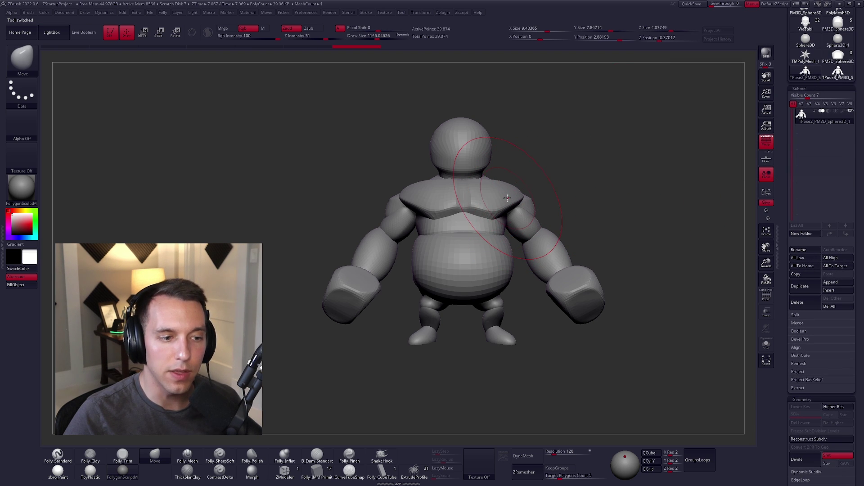
# Step: Delete the two earlier posing meshes, TPose3_PM3D_Sphere3D_1 and TPose2_PM3D_Sphere3D_1
pyautogui.click(838, 72)
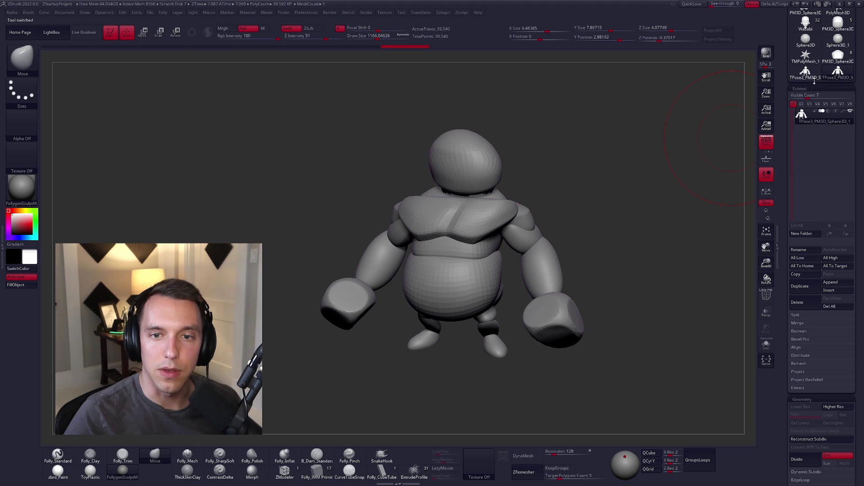
pyautogui.click(819, 307)
pyautogui.click(744, 317)
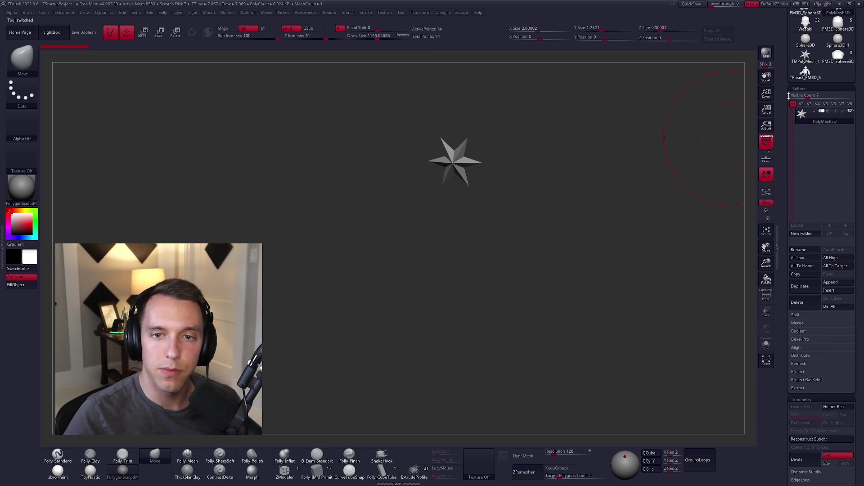
pyautogui.click(819, 307)
pyautogui.click(743, 321)
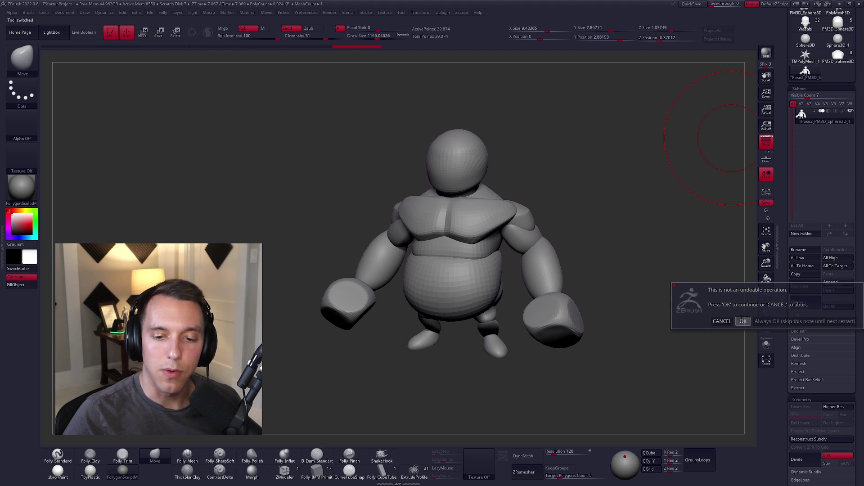
# Step: Switch to the original multi-subtool PM3D_Sphere3D character and generate a fresh combined mesh from it with TPoseMesh
pyautogui.moveTo(783, 112); pyautogui.dragTo(790, 162)
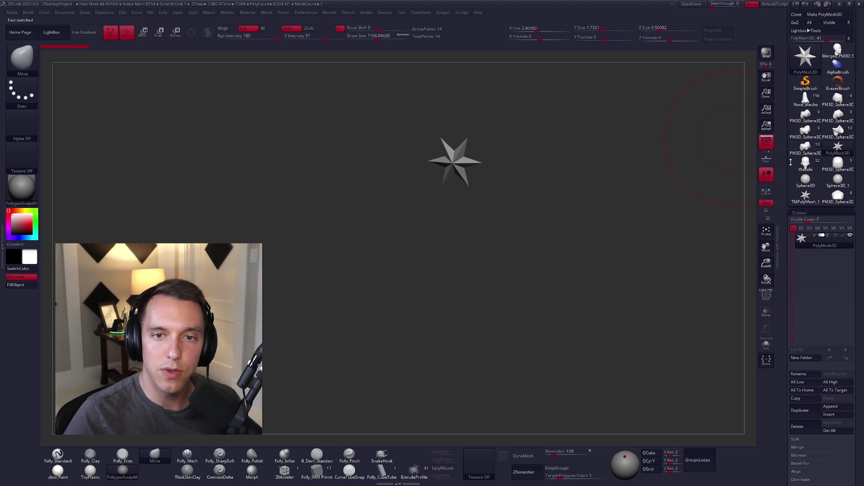
pyautogui.click(838, 194)
pyautogui.moveTo(511, 184); pyautogui.dragTo(570, 172)
pyautogui.hotkey('ctrl', 'f')
pyautogui.click(562, 283)
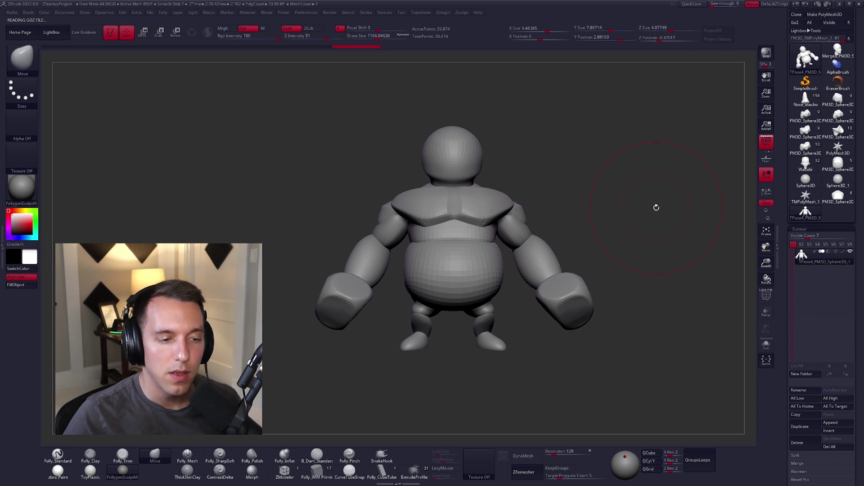
# Step: Pull the shoulders and upper arms of the combined mesh outward with a smaller Move brush
pyautogui.press('space')
pyautogui.moveTo(619, 232); pyautogui.dragTo(615, 231)
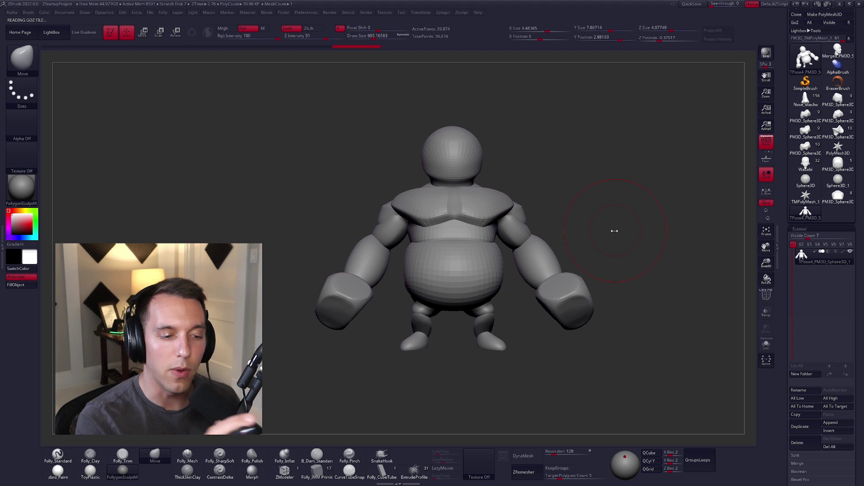
pyautogui.press('space')
pyautogui.moveTo(508, 228); pyautogui.dragTo(533, 207)
pyautogui.press('space')
pyautogui.moveTo(534, 198); pyautogui.dragTo(520, 212, button='right')
# Step: Mask everything except the arms, enlarge the arms with Transpose scaling, and clear the mask
pyautogui.press('w')
pyautogui.keyDown('ctrl'); pyautogui.click(528, 221); pyautogui.keyUp('ctrl')
pyautogui.moveTo(602, 277); pyautogui.dragTo(582, 276, button='right')
pyautogui.press('q')
pyautogui.moveTo(577, 288)
pyautogui.keyDown('ctrl'); pyautogui.keyDown('alt'); pyautogui.mouseDown()
pyautogui.moveTo(559, 353)
pyautogui.moveTo(596, 317)
pyautogui.mouseUp(); pyautogui.keyUp('alt'); pyautogui.keyUp('ctrl')
pyautogui.moveTo(614, 326); pyautogui.dragTo(538, 284, button='right')
pyautogui.press('e')
pyautogui.moveTo(476, 201)
pyautogui.mouseDown()
pyautogui.moveTo(539, 220)
pyautogui.moveTo(575, 254)
pyautogui.mouseUp()
pyautogui.press('q')
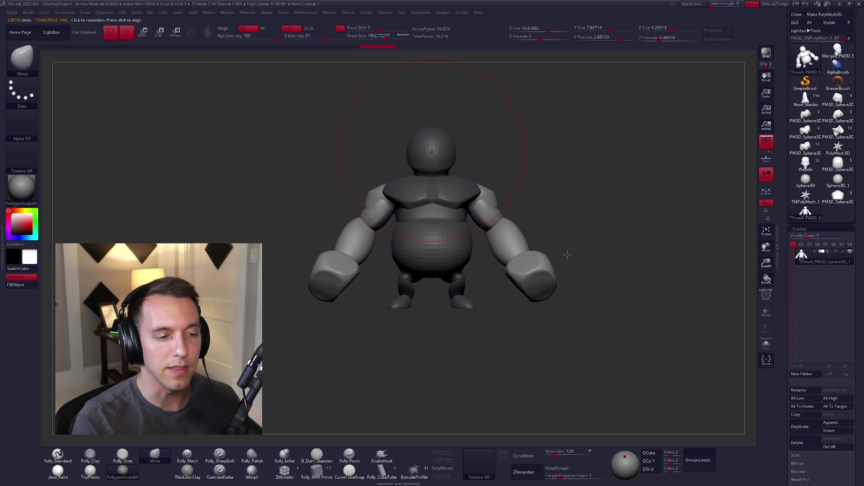
pyautogui.moveTo(565, 252)
pyautogui.mouseDown(button='right')
pyautogui.moveTo(535, 290)
pyautogui.moveTo(561, 270)
pyautogui.mouseUp(button='right')
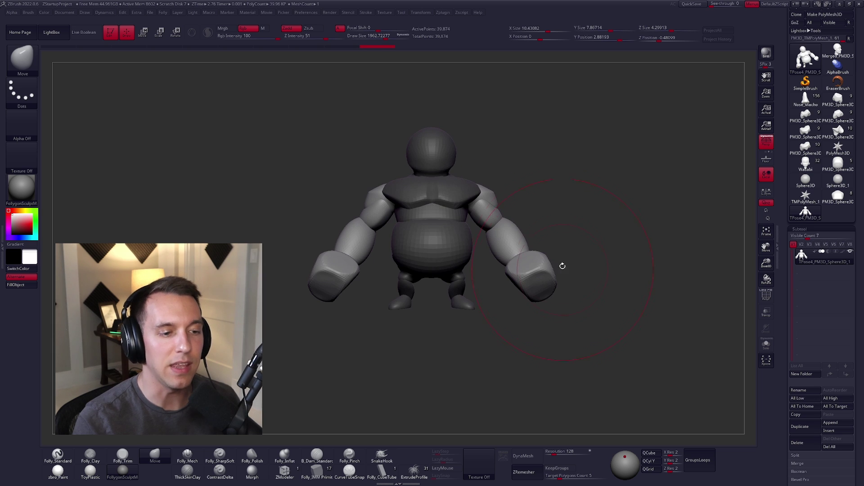
pyautogui.hotkey('ctrl', 'z')
pyautogui.keyDown('ctrl'); pyautogui.click(598, 223); pyautogui.keyUp('ctrl')
# Step: Mask the head and arms, and compress the torso and legs upward along a vertical Transpose line
pyautogui.press('space')
pyautogui.moveTo(474, 258); pyautogui.dragTo(477, 258)
pyautogui.press('w')
pyautogui.press('q')
pyautogui.keyDown('ctrl'); pyautogui.keyDown('shift'); pyautogui.click(461, 159); pyautogui.keyUp('shift'); pyautogui.keyUp('ctrl')
pyautogui.keyDown('ctrl'); pyautogui.click(489, 163); pyautogui.keyUp('ctrl')
pyautogui.keyDown('ctrl'); pyautogui.keyDown('shift'); pyautogui.click(504, 166); pyautogui.keyUp('shift'); pyautogui.keyUp('ctrl')
pyautogui.press('w')
pyautogui.moveTo(454, 179); pyautogui.dragTo(454, 321)
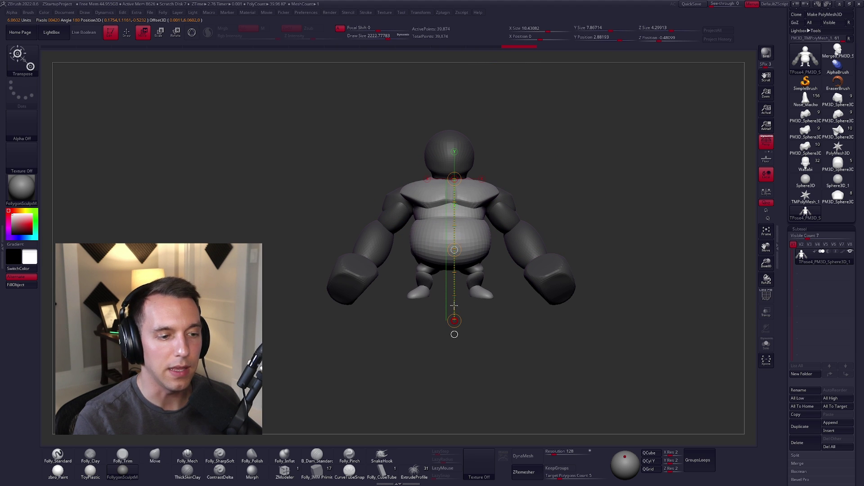
pyautogui.moveTo(480, 309); pyautogui.dragTo(490, 268)
pyautogui.press('q')
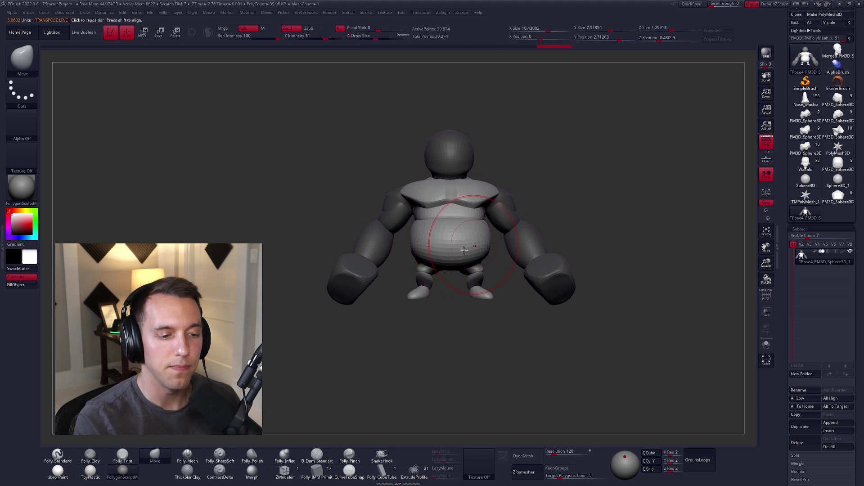
# Step: Adjust the hips and legs from behind with masking and the Move brush, and clear the mask
pyautogui.moveTo(480, 255)
pyautogui.mouseDown(button='right')
pyautogui.moveTo(498, 252)
pyautogui.moveTo(484, 239)
pyautogui.moveTo(511, 176)
pyautogui.mouseUp(button='right')
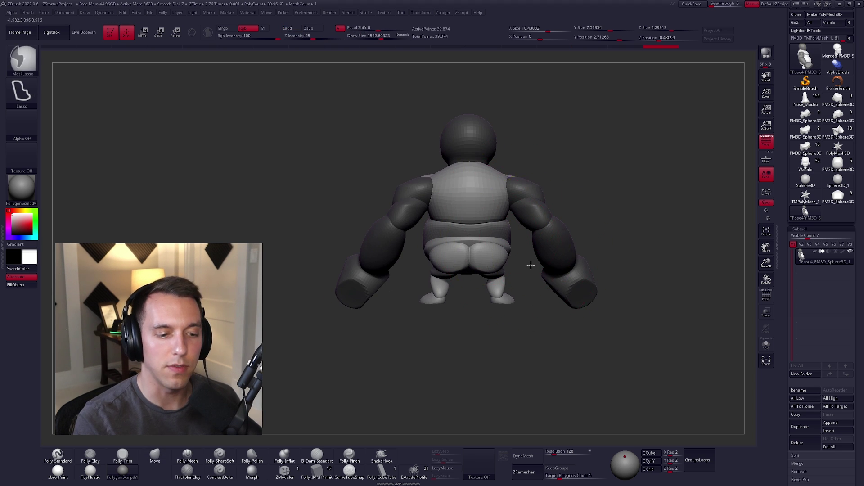
pyautogui.moveTo(517, 247); pyautogui.dragTo(523, 257, button='right')
pyautogui.press('space')
pyautogui.moveTo(491, 263); pyautogui.dragTo(504, 262)
pyautogui.moveTo(505, 264); pyautogui.dragTo(563, 272, button='right')
pyautogui.moveTo(502, 295); pyautogui.dragTo(616, 293)
pyautogui.moveTo(537, 311); pyautogui.dragTo(570, 325)
pyautogui.press('s')
pyautogui.moveTo(579, 258); pyautogui.dragTo(563, 259)
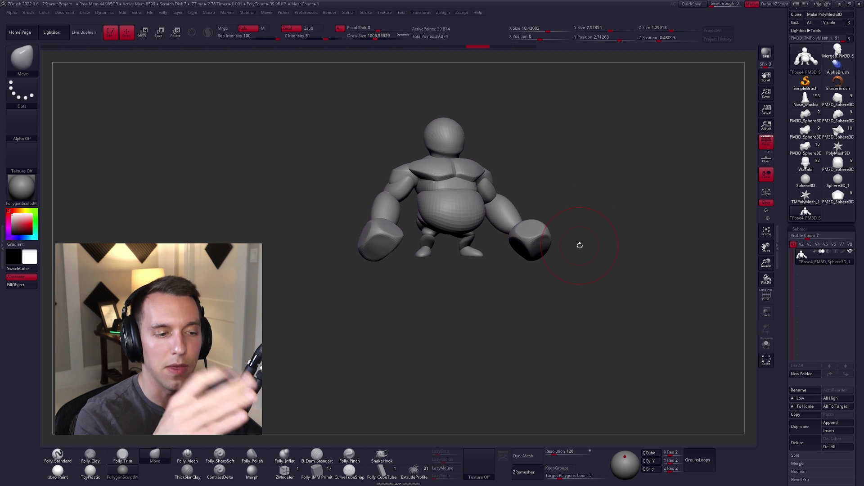
# Step: Mask everything except the head, shrink the head with Transpose scaling, and clear the mask
pyautogui.moveTo(575, 296)
pyautogui.keyDown('shift'); pyautogui.mouseDown()
pyautogui.moveTo(558, 298)
pyautogui.moveTo(507, 270)
pyautogui.mouseUp(); pyautogui.keyUp('shift')
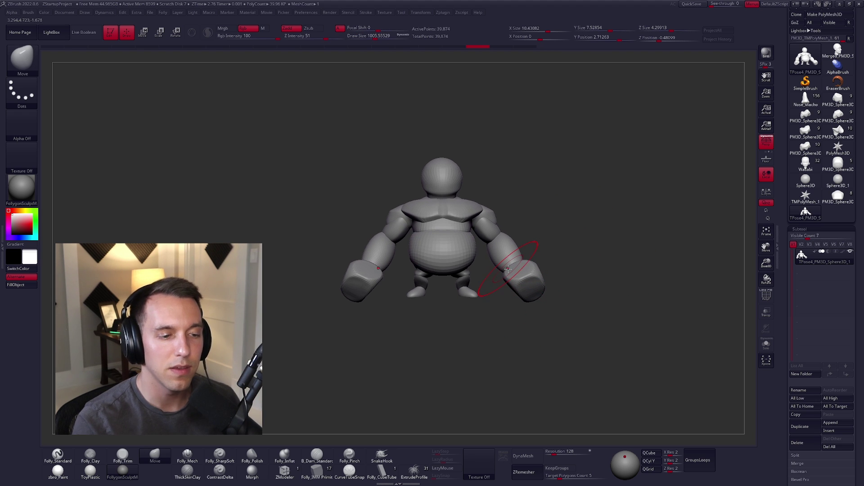
pyautogui.press('w')
pyautogui.keyDown('ctrl'); pyautogui.click(450, 180); pyautogui.keyUp('ctrl')
pyautogui.moveTo(444, 197)
pyautogui.mouseDown()
pyautogui.moveTo(452, 228)
pyautogui.moveTo(487, 193)
pyautogui.moveTo(502, 191)
pyautogui.mouseUp()
pyautogui.press('e')
pyautogui.press('q')
pyautogui.moveTo(546, 310); pyautogui.dragTo(564, 312)
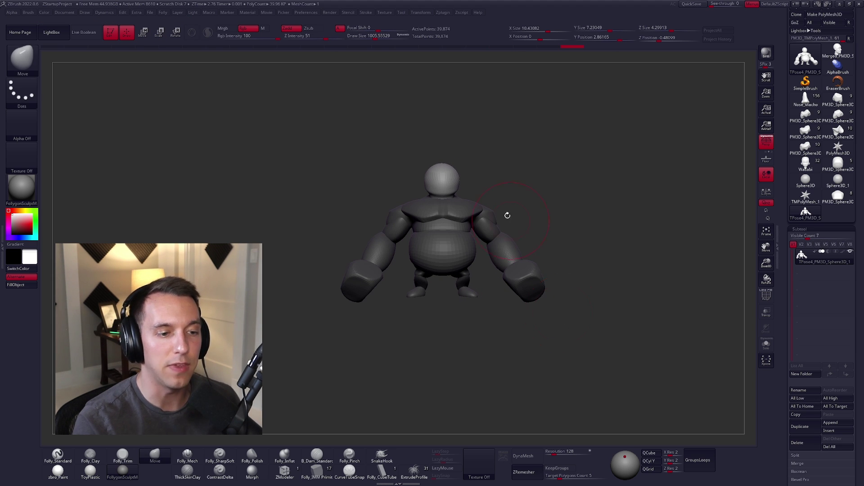
pyautogui.keyDown('ctrl'); pyautogui.click(557, 218); pyautogui.keyUp('ctrl')
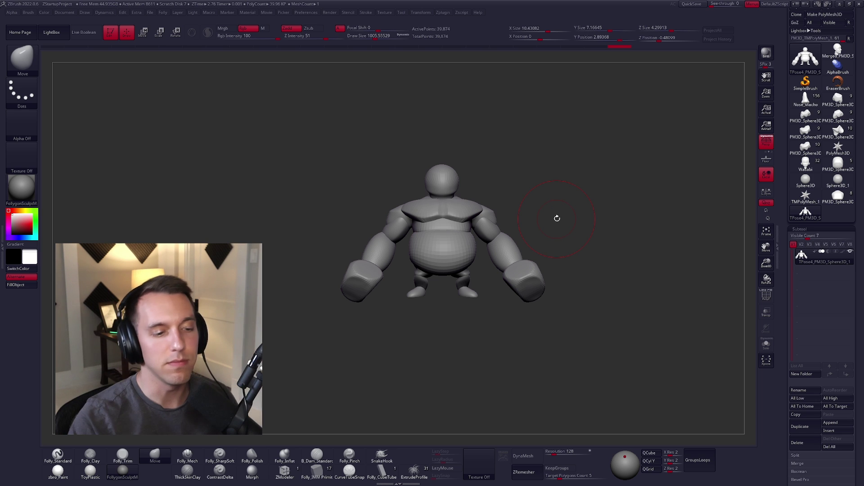
# Step: Mask the whole figure except the character's left arm and hand
pyautogui.moveTo(538, 309)
pyautogui.keyDown('alt'); pyautogui.mouseDown()
pyautogui.moveTo(550, 322)
pyautogui.moveTo(552, 288)
pyautogui.moveTo(535, 282)
pyautogui.moveTo(568, 319)
pyautogui.moveTo(525, 284)
pyautogui.moveTo(531, 347)
pyautogui.moveTo(552, 224)
pyautogui.moveTo(561, 233)
pyautogui.moveTo(593, 215)
pyautogui.moveTo(593, 202)
pyautogui.mouseUp(); pyautogui.keyUp('alt')
pyautogui.press('space')
pyautogui.press('r')
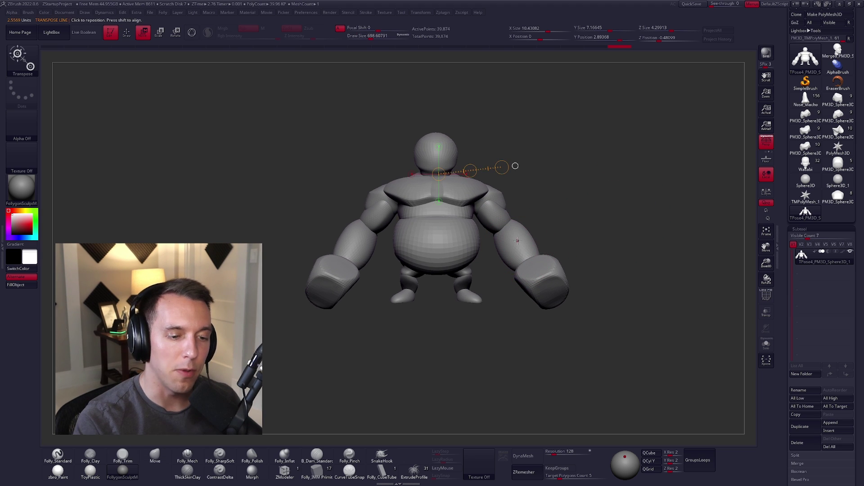
pyautogui.keyDown('ctrl'); pyautogui.click(504, 216); pyautogui.keyUp('ctrl')
pyautogui.moveTo(483, 199); pyautogui.dragTo(561, 320)
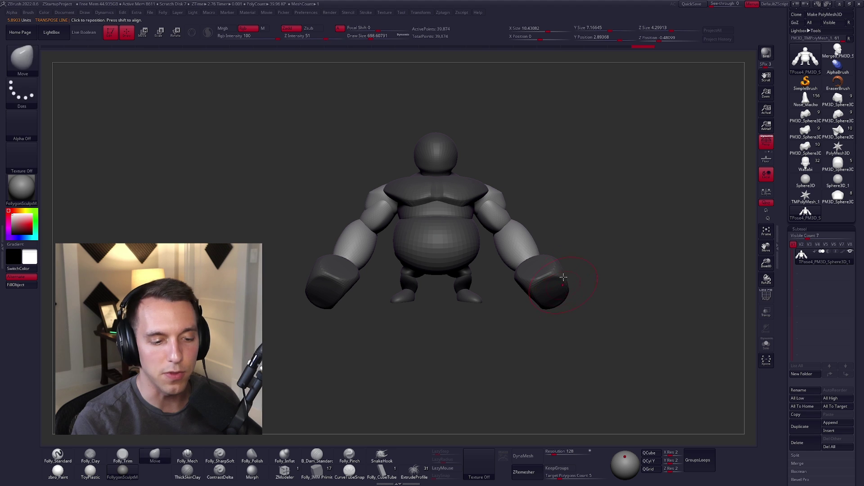
pyautogui.moveTo(562, 320)
pyautogui.mouseDown()
pyautogui.moveTo(576, 310)
pyautogui.moveTo(626, 175)
pyautogui.mouseUp()
pyautogui.hotkey('ctrl', 'z')
pyautogui.press('q')
pyautogui.moveTo(443, 269)
pyautogui.keyDown('ctrl'); pyautogui.mouseDown()
pyautogui.moveTo(394, 127)
pyautogui.moveTo(405, 129)
pyautogui.mouseUp(); pyautogui.keyUp('ctrl')
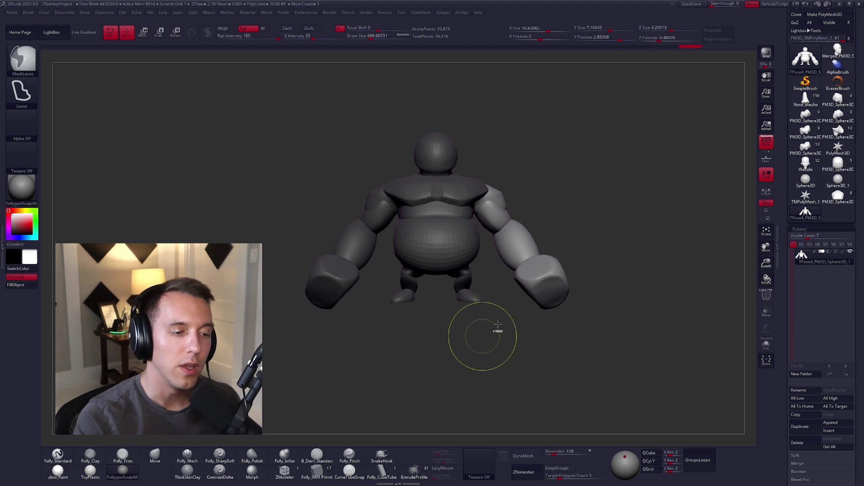
pyautogui.keyDown('ctrl'); pyautogui.click(587, 288); pyautogui.keyUp('ctrl')
# Step: Rotate the character's left arm up to roughly horizontal around the shoulder with the Transpose line, and clear the mask
pyautogui.press('w')
pyautogui.moveTo(569, 328)
pyautogui.keyDown('ctrl'); pyautogui.mouseDown()
pyautogui.moveTo(568, 336)
pyautogui.moveTo(568, 265)
pyautogui.moveTo(558, 289)
pyautogui.mouseUp(); pyautogui.keyUp('ctrl')
pyautogui.press('r')
pyautogui.moveTo(528, 237); pyautogui.dragTo(476, 272)
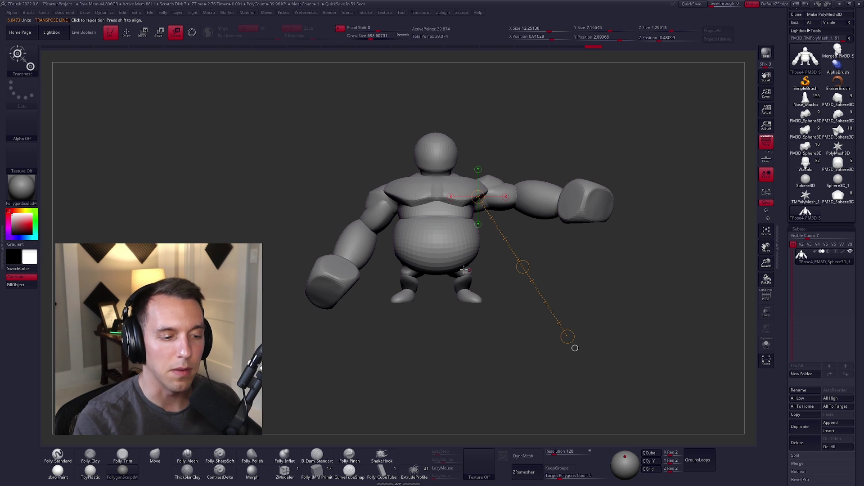
# Step: Rotate the figure about its vertical axis with a Transpose line, and return to the Move brush
pyautogui.moveTo(436, 171); pyautogui.dragTo(435, 347)
pyautogui.moveTo(439, 396); pyautogui.dragTo(412, 395)
pyautogui.press('q')
pyautogui.press('b')
pyautogui.press('m')
pyautogui.press('v')
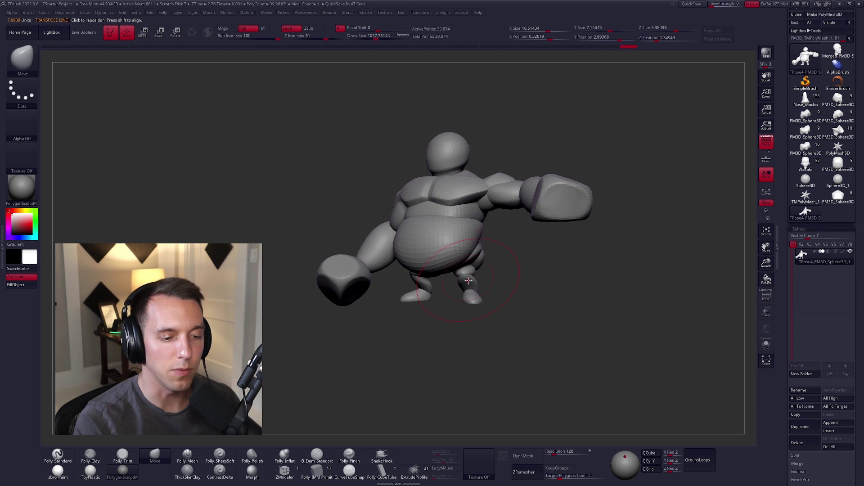
# Step: Try to mask everything except one leg with a Transpose topology mask from beneath the figure
pyautogui.hotkey('ctrl', 'shift')
pyautogui.moveTo(468, 277); pyautogui.dragTo(463, 311, button='right')
pyautogui.hotkey('shift', 'f')
pyautogui.hotkey('shift', 'f')
pyautogui.press('w')
pyautogui.keyDown('ctrl'); pyautogui.click(458, 297); pyautogui.keyUp('ctrl')
pyautogui.press('q')
pyautogui.keyDown('ctrl'); pyautogui.click(531, 342); pyautogui.keyUp('ctrl')
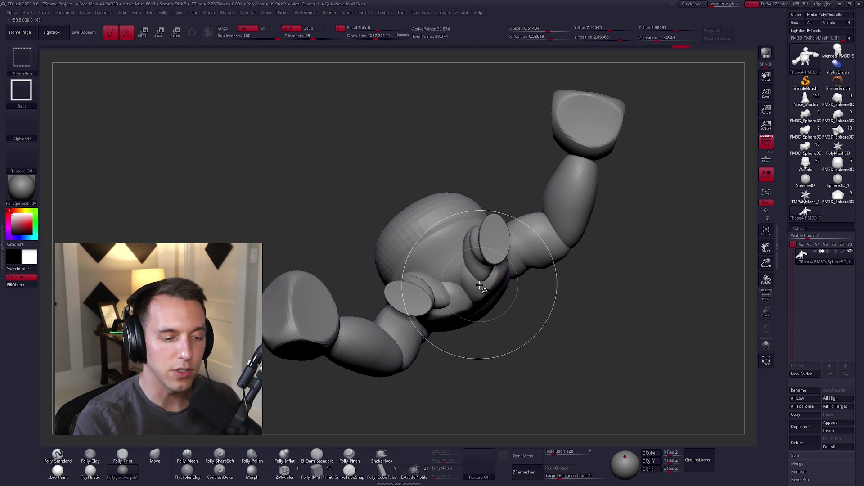
# Step: Isolate the legs with polyframe on, split them into separate polygroups with Auto Groups, and show the whole figure
pyautogui.keyDown('ctrl'); pyautogui.keyDown('shift'); pyautogui.click(490, 311); pyautogui.keyUp('shift'); pyautogui.keyUp('ctrl')
pyautogui.hotkey('shift', 'f')
pyautogui.press('space')
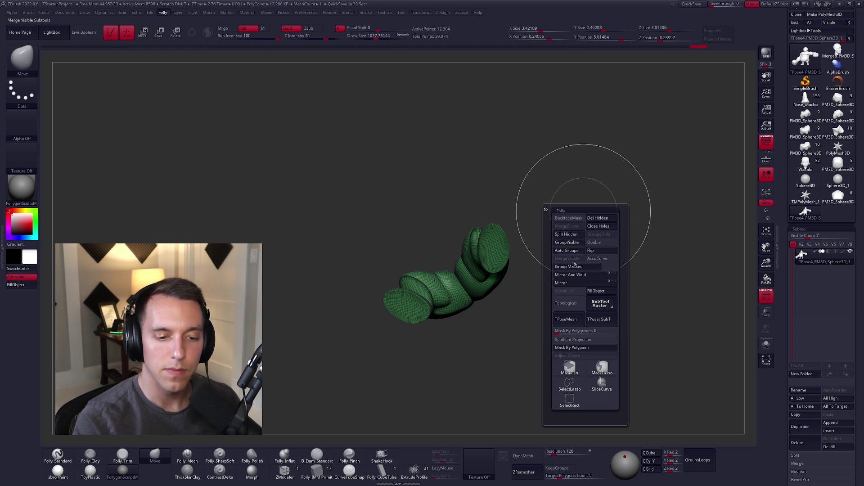
pyautogui.click(567, 251)
pyautogui.moveTo(486, 260); pyautogui.dragTo(512, 361, button='right')
pyautogui.keyDown('ctrl'); pyautogui.keyDown('shift'); pyautogui.click(516, 306); pyautogui.keyUp('shift'); pyautogui.keyUp('ctrl')
pyautogui.moveTo(589, 330)
pyautogui.mouseDown(button='right')
pyautogui.moveTo(602, 332)
pyautogui.moveTo(595, 340)
pyautogui.mouseUp(button='right')
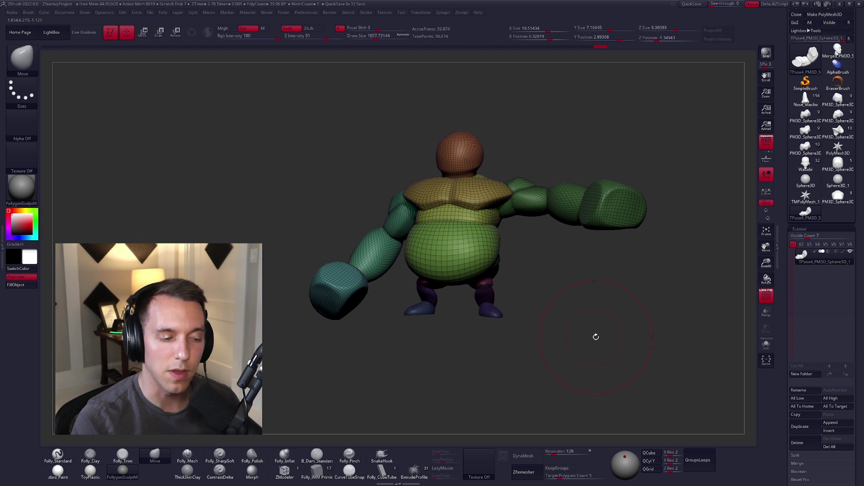
# Step: Isolate the polygroups of the character's left leg, mask them, and show the whole figure
pyautogui.moveTo(504, 333)
pyautogui.mouseDown(button='right')
pyautogui.moveTo(497, 343)
pyautogui.moveTo(484, 287)
pyautogui.mouseUp(button='right')
pyautogui.keyDown('ctrl'); pyautogui.keyDown('shift'); pyautogui.click(484, 289); pyautogui.keyUp('shift'); pyautogui.keyUp('ctrl')
pyautogui.keyDown('ctrl'); pyautogui.keyDown('shift'); pyautogui.click(482, 298); pyautogui.keyUp('shift'); pyautogui.keyUp('ctrl')
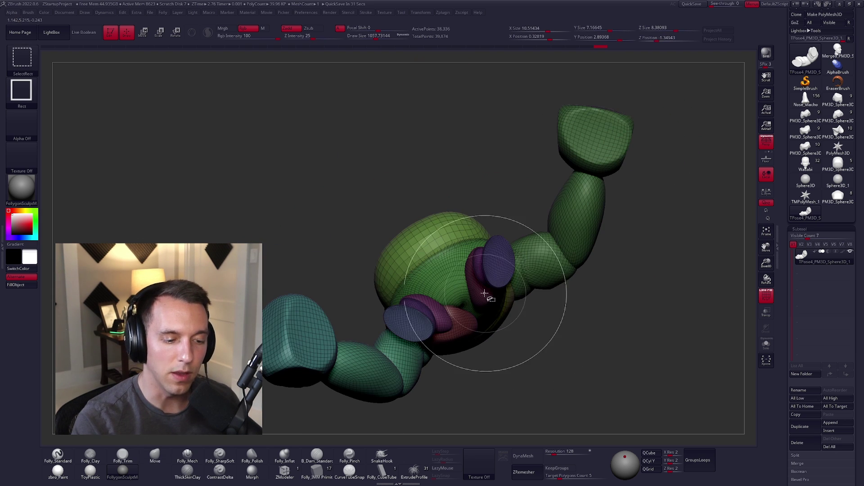
pyautogui.keyDown('ctrl'); pyautogui.keyDown('shift'); pyautogui.click(493, 277); pyautogui.keyUp('shift'); pyautogui.keyUp('ctrl')
pyautogui.keyDown('ctrl'); pyautogui.keyDown('shift'); pyautogui.moveTo(537, 304); pyautogui.dragTo(567, 331); pyautogui.keyUp('shift'); pyautogui.keyUp('ctrl')
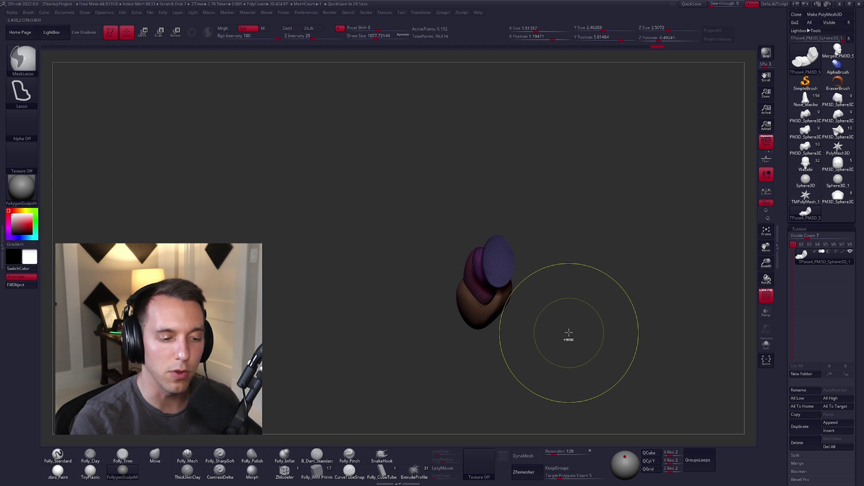
pyautogui.keyDown('ctrl'); pyautogui.click(569, 334); pyautogui.keyUp('ctrl')
pyautogui.keyDown('ctrl'); pyautogui.keyDown('shift'); pyautogui.click(567, 333); pyautogui.keyUp('shift'); pyautogui.keyUp('ctrl')
# Step: Isolate the left buttock polygroup, remove it from the mask, and show the whole figure
pyautogui.keyDown('alt'); pyautogui.moveTo(481, 313); pyautogui.dragTo(498, 261, button='right'); pyautogui.keyUp('alt')
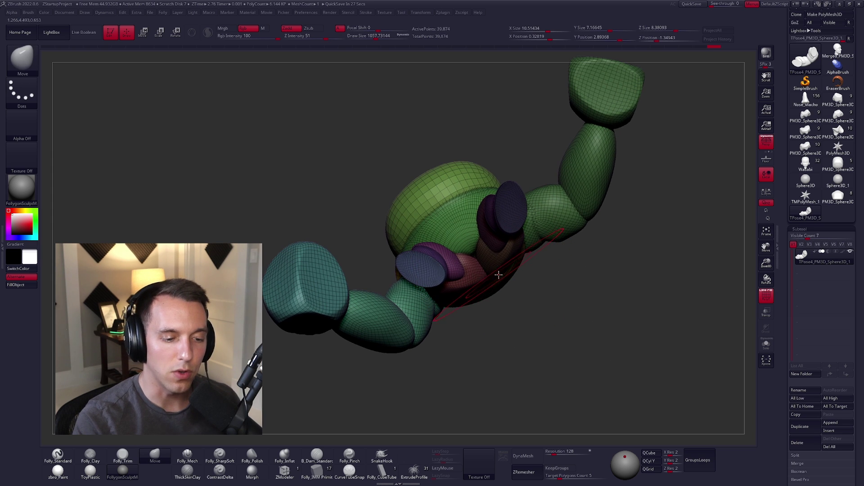
pyautogui.keyDown('ctrl'); pyautogui.keyDown('shift'); pyautogui.click(498, 261); pyautogui.keyUp('shift'); pyautogui.keyUp('ctrl')
pyautogui.keyDown('ctrl'); pyautogui.click(534, 293); pyautogui.keyUp('ctrl')
pyautogui.keyDown('ctrl'); pyautogui.keyDown('shift'); pyautogui.click(533, 292); pyautogui.keyUp('shift'); pyautogui.keyUp('ctrl')
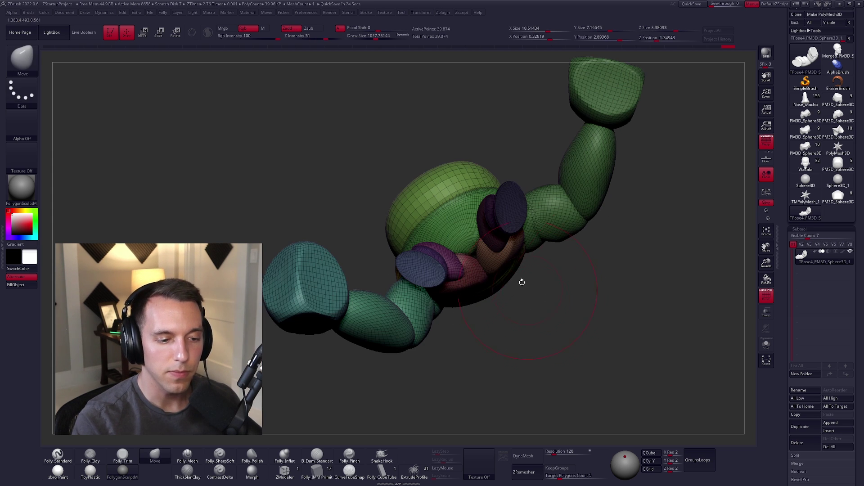
# Step: Invert the mask and rotate the character's left leg outward at the hip with the Transpose line
pyautogui.press('r')
pyautogui.keyDown('ctrl'); pyautogui.click(540, 274); pyautogui.keyUp('ctrl')
pyautogui.moveTo(498, 253); pyautogui.dragTo(502, 148)
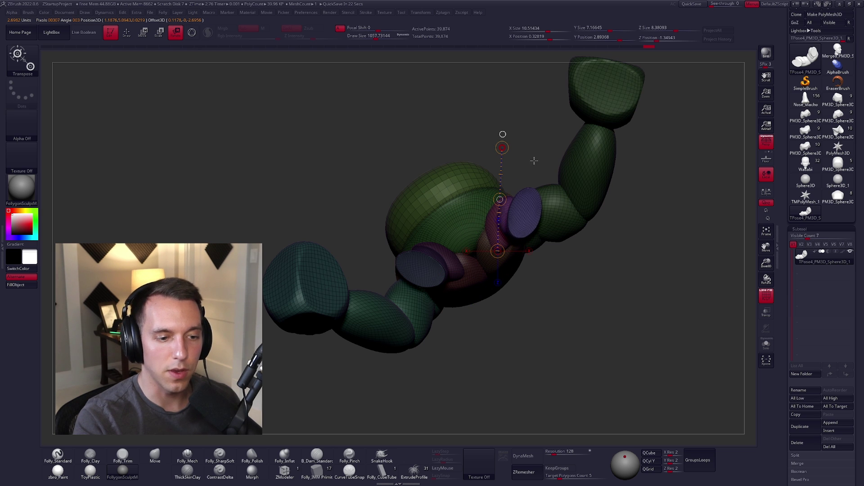
pyautogui.moveTo(539, 164); pyautogui.dragTo(540, 378, button='right')
pyautogui.press('q')
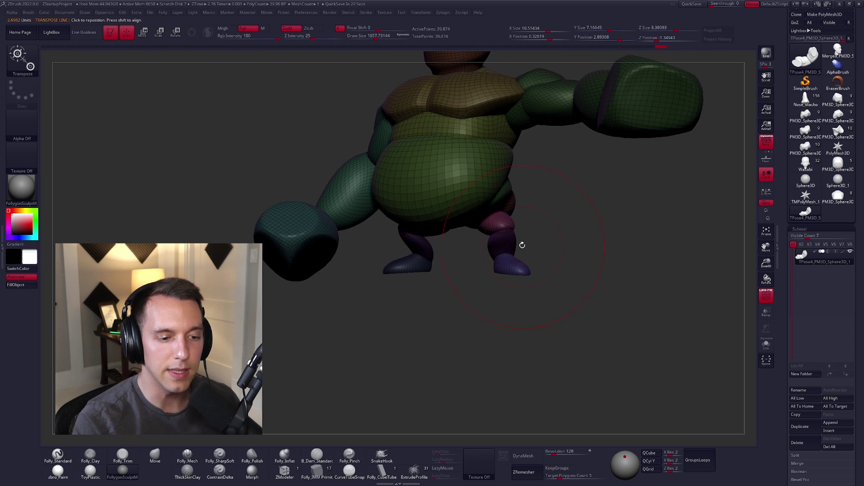
# Step: Push the upper part of the left leg outward with a smaller Move brush, and clear the mask
pyautogui.press('space')
pyautogui.click(524, 234)
pyautogui.moveTo(524, 234)
pyautogui.mouseDown(button='right')
pyautogui.moveTo(522, 179)
pyautogui.moveTo(511, 304)
pyautogui.moveTo(495, 222)
pyautogui.moveTo(509, 263)
pyautogui.mouseUp(button='right')
pyautogui.press('[')
pyautogui.press('space')
pyautogui.moveTo(495, 198); pyautogui.dragTo(540, 219)
pyautogui.moveTo(524, 193); pyautogui.dragTo(551, 239, button='right')
# Step: Hide the waist, chest, arms and head polygroups, mask the visible belly and legs, and show the whole figure
pyautogui.keyDown('ctrl'); pyautogui.keyDown('shift'); pyautogui.click(473, 209); pyautogui.keyUp('shift'); pyautogui.keyUp('ctrl')
pyautogui.keyDown('ctrl'); pyautogui.keyDown('shift'); pyautogui.moveTo(546, 228); pyautogui.dragTo(551, 234); pyautogui.keyUp('shift'); pyautogui.keyUp('ctrl')
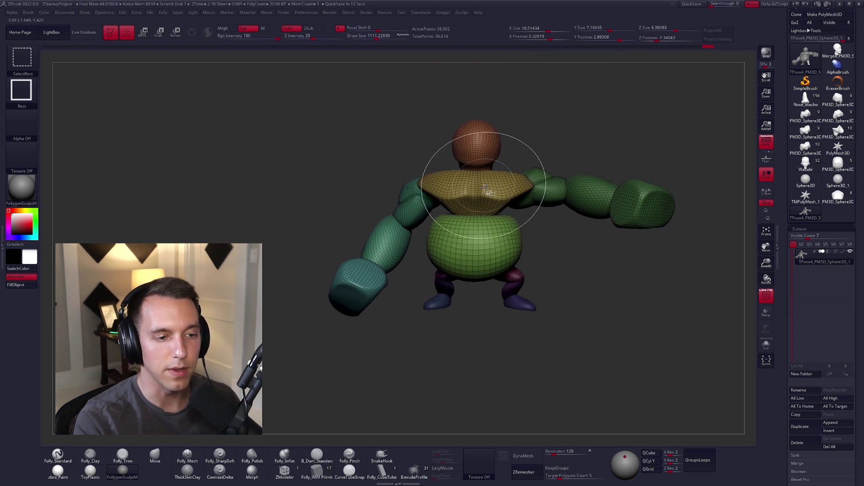
pyautogui.keyDown('ctrl'); pyautogui.keyDown('shift'); pyautogui.click(488, 186); pyautogui.keyUp('shift'); pyautogui.keyUp('ctrl')
pyautogui.keyDown('ctrl'); pyautogui.keyDown('shift'); pyautogui.click(540, 190); pyautogui.keyUp('shift'); pyautogui.keyUp('ctrl')
pyautogui.keyDown('ctrl'); pyautogui.keyDown('shift'); pyautogui.click(430, 200); pyautogui.keyUp('shift'); pyautogui.keyUp('ctrl')
pyautogui.keyDown('ctrl'); pyautogui.keyDown('shift'); pyautogui.click(368, 272); pyautogui.keyUp('shift'); pyautogui.keyUp('ctrl')
pyautogui.keyDown('ctrl'); pyautogui.keyDown('shift'); pyautogui.click(482, 151); pyautogui.keyUp('shift'); pyautogui.keyUp('ctrl')
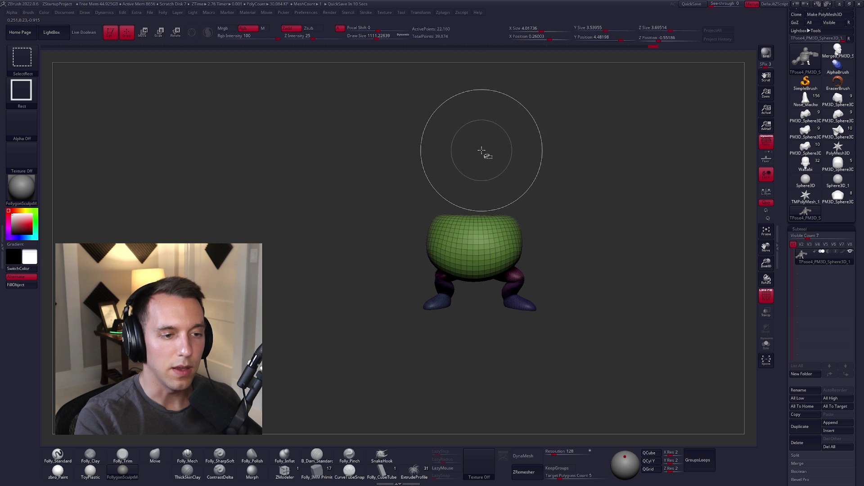
pyautogui.keyDown('ctrl'); pyautogui.click(540, 170); pyautogui.keyUp('ctrl')
pyautogui.keyDown('ctrl'); pyautogui.keyDown('shift'); pyautogui.click(540, 173); pyautogui.keyUp('shift'); pyautogui.keyUp('ctrl')
# Step: Rotate the unmasked upper body sideways around the waist with a Transpose line
pyautogui.press('r')
pyautogui.moveTo(474, 219)
pyautogui.mouseDown()
pyautogui.moveTo(502, 109)
pyautogui.moveTo(533, 118)
pyautogui.moveTo(508, 114)
pyautogui.mouseUp()
pyautogui.press('q')
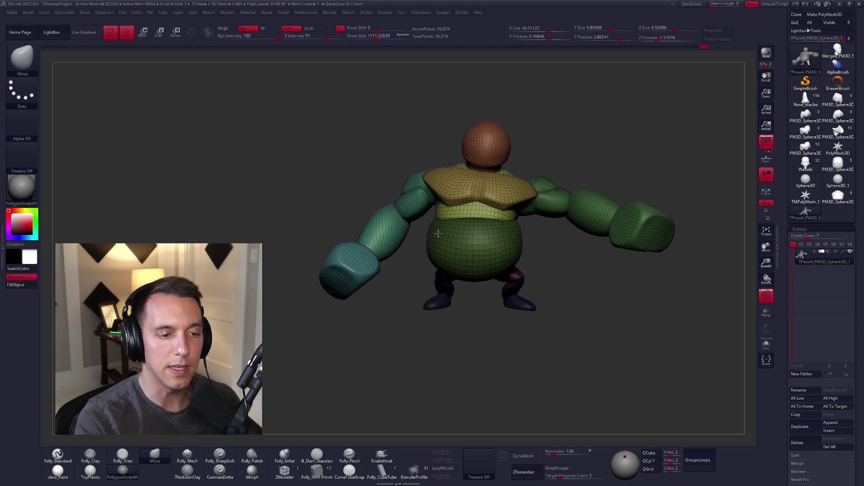
# Step: Mask everything except the head, tilt the head around the neck with the Transpose line, and clear the mask
pyautogui.press('w')
pyautogui.keyDown('ctrl'); pyautogui.click(496, 143); pyautogui.keyUp('ctrl')
pyautogui.press('r')
pyautogui.moveTo(485, 169)
pyautogui.mouseDown()
pyautogui.moveTo(518, 79)
pyautogui.moveTo(496, 81)
pyautogui.mouseUp()
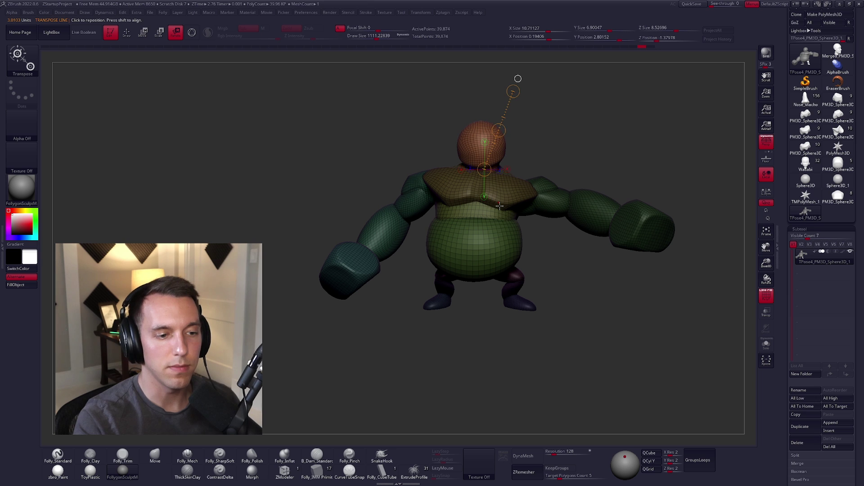
pyautogui.moveTo(522, 135); pyautogui.dragTo(458, 128)
pyautogui.moveTo(472, 142)
pyautogui.mouseDown(button='right')
pyautogui.moveTo(500, 139)
pyautogui.moveTo(473, 143)
pyautogui.mouseUp(button='right')
pyautogui.moveTo(458, 127); pyautogui.dragTo(466, 130)
pyautogui.moveTo(477, 130); pyautogui.dragTo(527, 172, button='right')
pyautogui.press('q')
pyautogui.moveTo(577, 151)
pyautogui.mouseDown(button='right')
pyautogui.moveTo(642, 245)
pyautogui.moveTo(595, 294)
pyautogui.mouseUp(button='right')
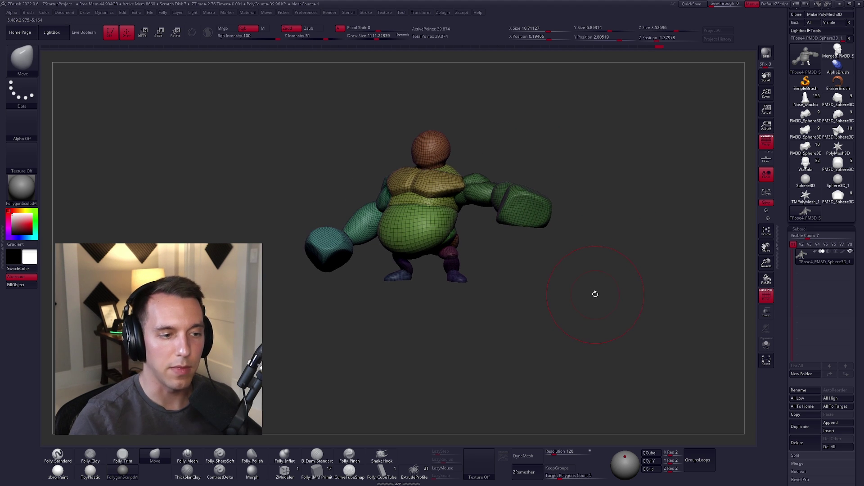
pyautogui.keyDown('ctrl'); pyautogui.moveTo(529, 235); pyautogui.dragTo(539, 235, button='right'); pyautogui.keyUp('ctrl')
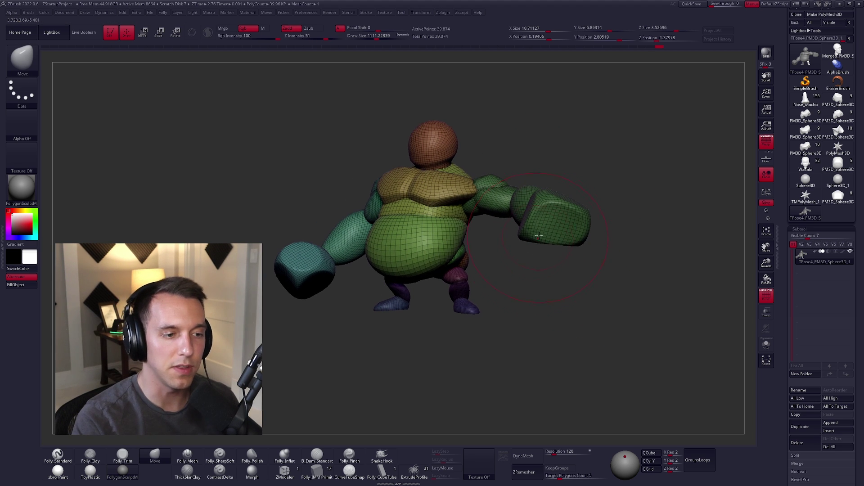
# Step: Pull the raised fist outward and forward with a large Move brush, undoing the overly strong stroke
pyautogui.press('space')
pyautogui.press('space')
pyautogui.press('space')
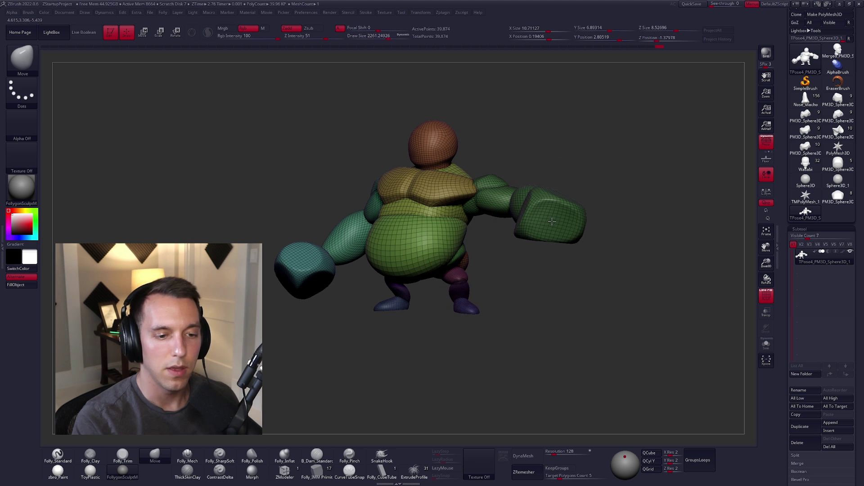
pyautogui.moveTo(548, 220)
pyautogui.mouseDown(button='right')
pyautogui.moveTo(535, 229)
pyautogui.moveTo(545, 212)
pyautogui.mouseUp(button='right')
pyautogui.press('space')
pyautogui.moveTo(545, 210)
pyautogui.mouseDown()
pyautogui.moveTo(544, 200)
pyautogui.moveTo(512, 206)
pyautogui.moveTo(518, 196)
pyautogui.moveTo(682, 251)
pyautogui.mouseUp()
pyautogui.hotkey('ctrl', 'z')
pyautogui.press('w')
pyautogui.press('e')
pyautogui.press('q')
pyautogui.moveTo(642, 276)
pyautogui.keyDown('ctrl'); pyautogui.mouseDown(button='right')
pyautogui.moveTo(596, 315)
pyautogui.moveTo(597, 350)
pyautogui.mouseUp(button='right'); pyautogui.keyUp('ctrl')
pyautogui.moveTo(602, 320)
pyautogui.mouseDown(button='right')
pyautogui.moveTo(592, 262)
pyautogui.moveTo(602, 315)
pyautogui.moveTo(614, 284)
pyautogui.moveTo(623, 307)
pyautogui.mouseUp(button='right')
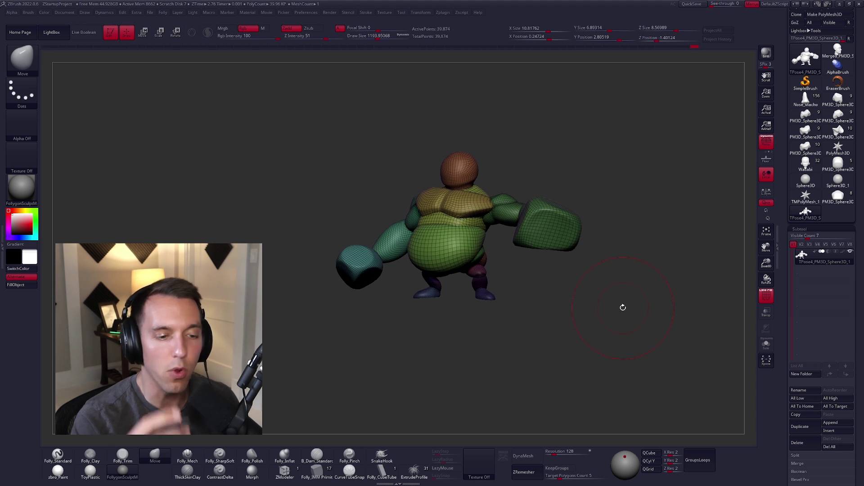
# Step: Turn off the polyframe display and transfer the pose back to the subtools with TPose|SubT
pyautogui.moveTo(559, 267); pyautogui.dragTo(578, 276, button='right')
pyautogui.hotkey('shift', 'f')
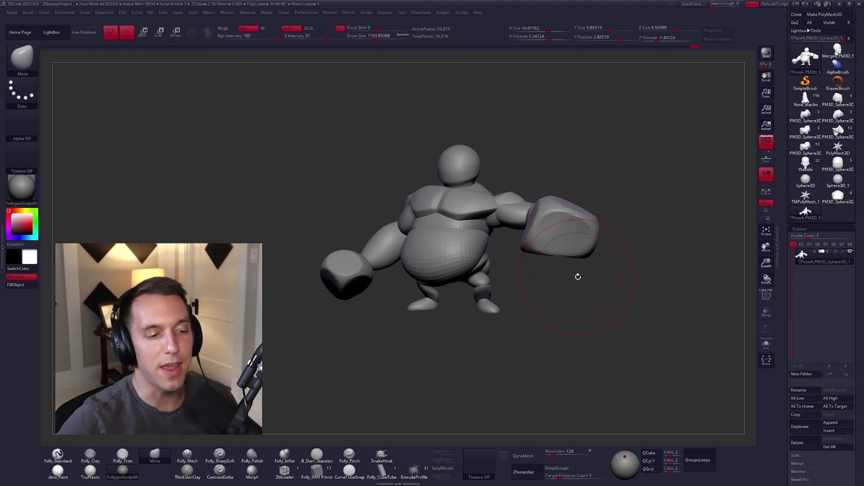
pyautogui.press('space')
pyautogui.moveTo(539, 124); pyautogui.dragTo(531, 125)
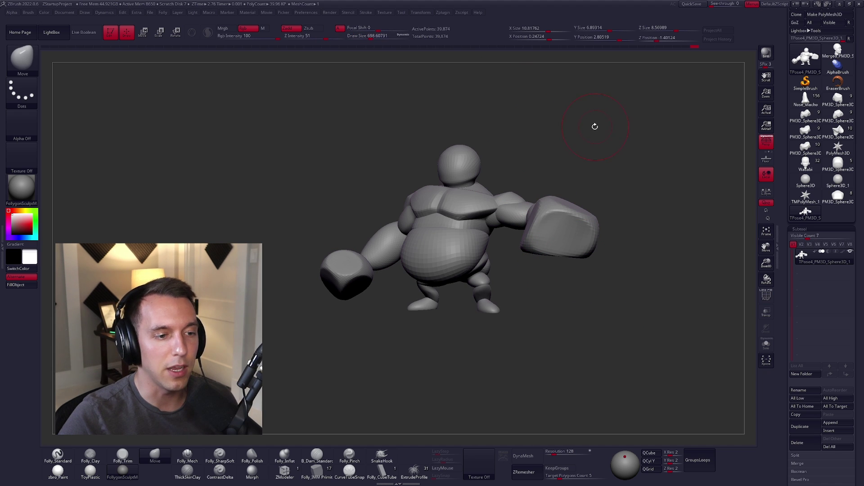
pyautogui.click(442, 13)
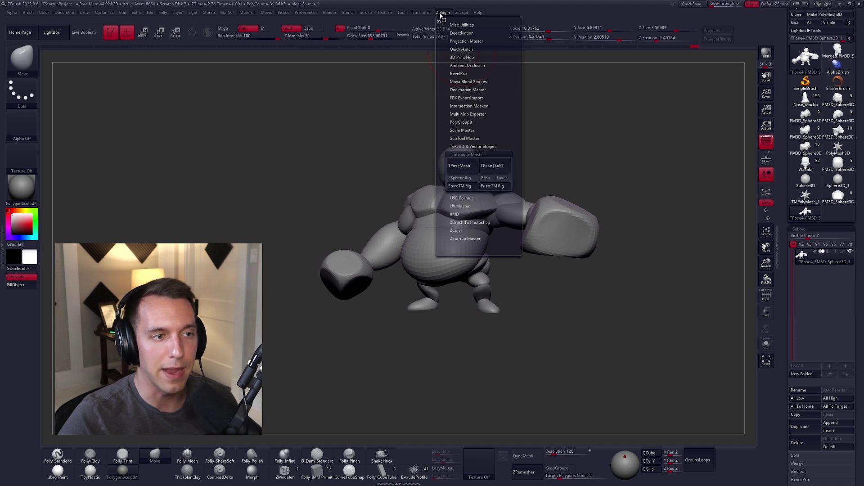
pyautogui.click(499, 167)
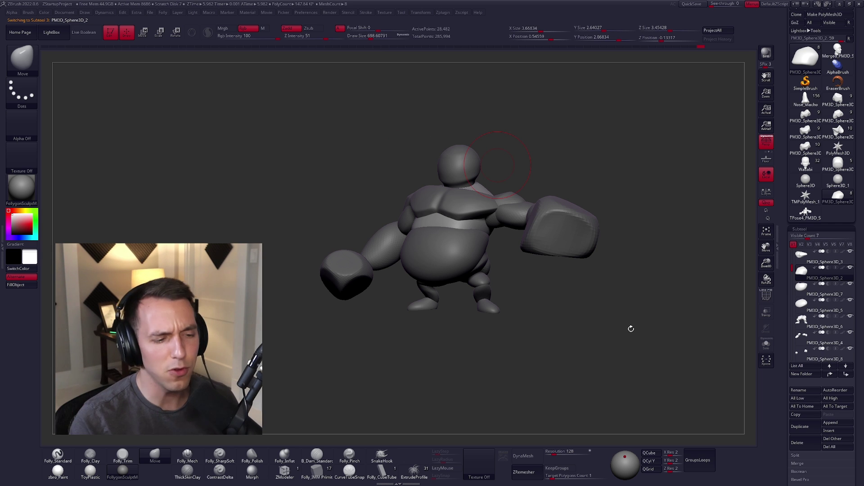
# Step: Select the arms subtool and examine the transferred pose on the character from several angles
pyautogui.keyDown('alt'); pyautogui.moveTo(574, 321); pyautogui.dragTo(569, 324); pyautogui.keyUp('alt')
pyautogui.keyDown('alt'); pyautogui.click(531, 216); pyautogui.keyUp('alt')
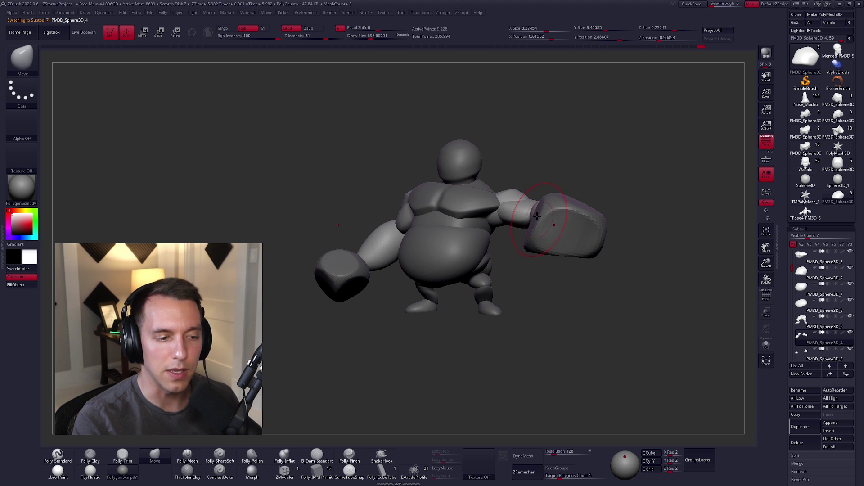
pyautogui.moveTo(591, 310)
pyautogui.mouseDown()
pyautogui.moveTo(708, 307)
pyautogui.moveTo(712, 291)
pyautogui.moveTo(673, 292)
pyautogui.mouseUp()
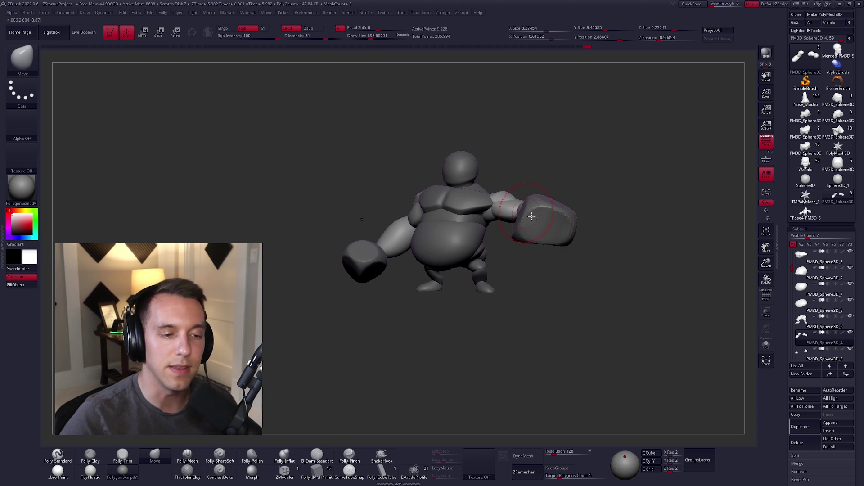
pyautogui.moveTo(601, 278)
pyautogui.mouseDown()
pyautogui.moveTo(610, 287)
pyautogui.moveTo(623, 273)
pyautogui.mouseUp()
pyautogui.press('space')
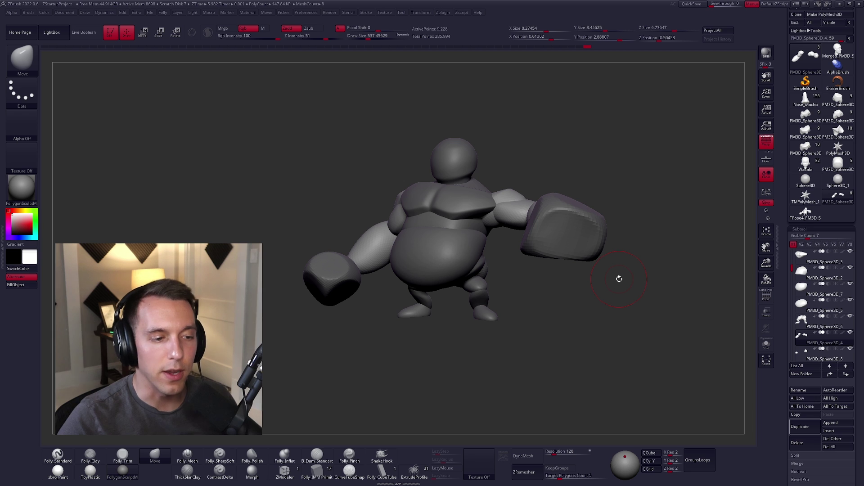
pyautogui.moveTo(636, 229); pyautogui.dragTo(621, 174)
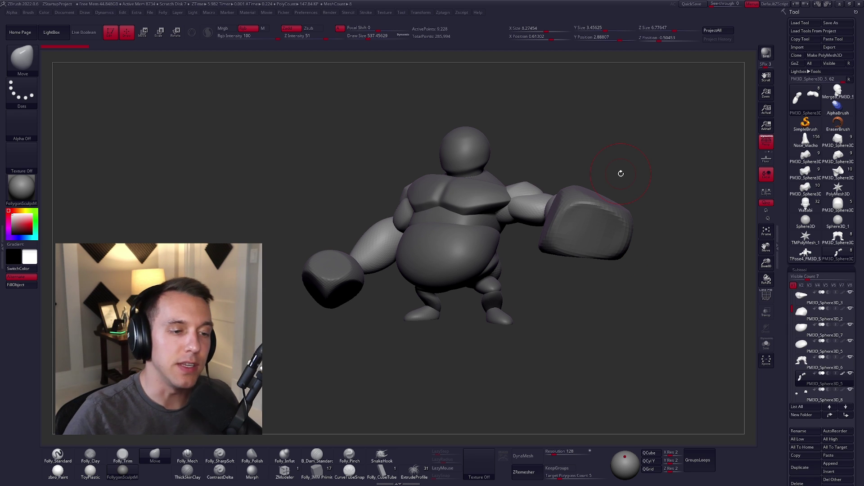
pyautogui.moveTo(620, 173)
pyautogui.mouseDown()
pyautogui.moveTo(599, 153)
pyautogui.moveTo(600, 164)
pyautogui.mouseUp()
pyautogui.press('space')
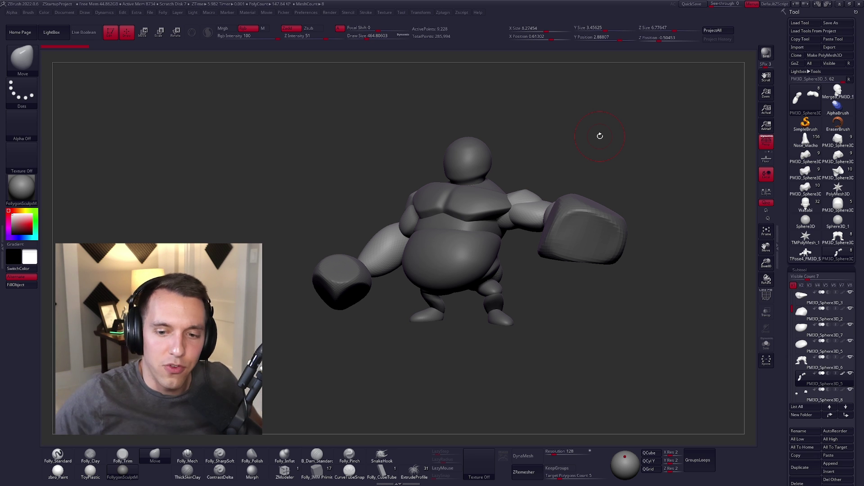
# Step: Compare the single-subtool TPose4 tool with the posed multi-subtool character by switching between the two tools
pyautogui.click(803, 256)
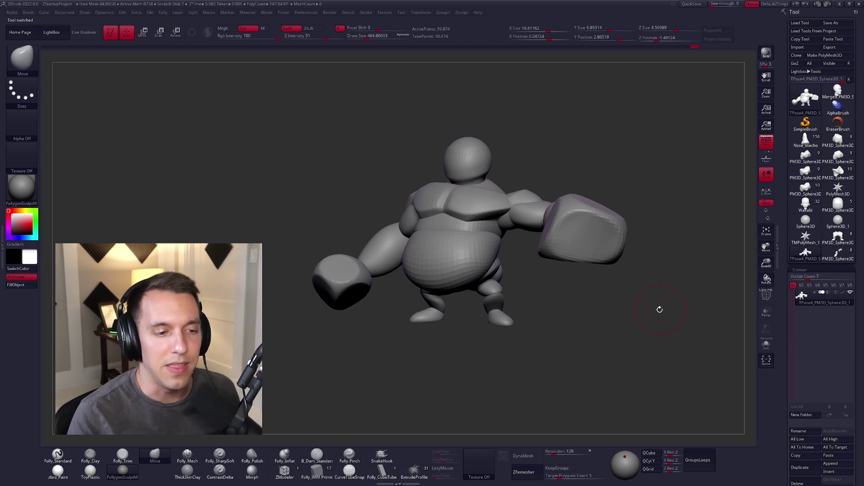
pyautogui.keyDown('alt'); pyautogui.moveTo(661, 309); pyautogui.dragTo(650, 316); pyautogui.keyUp('alt')
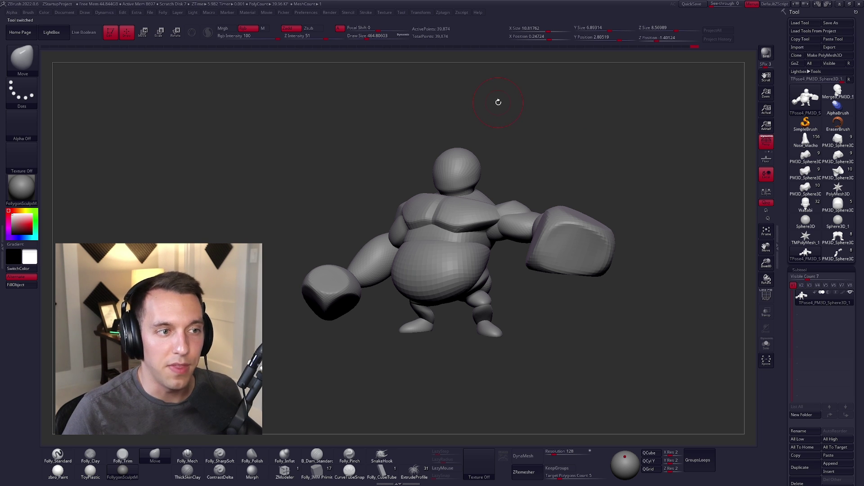
pyautogui.click(446, 13)
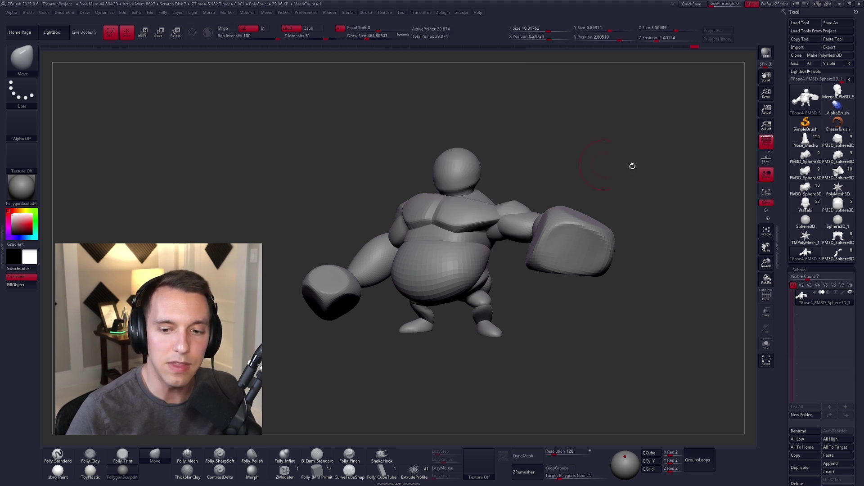
pyautogui.moveTo(815, 298)
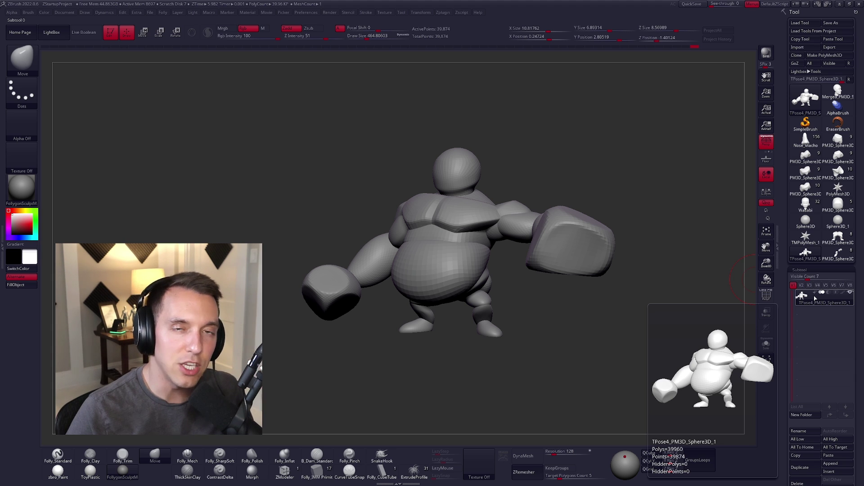
pyautogui.moveTo(831, 253)
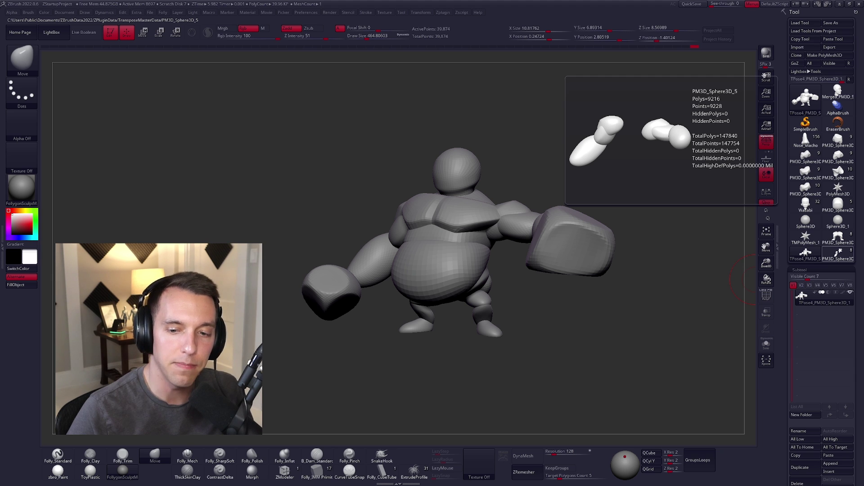
pyautogui.click(837, 242)
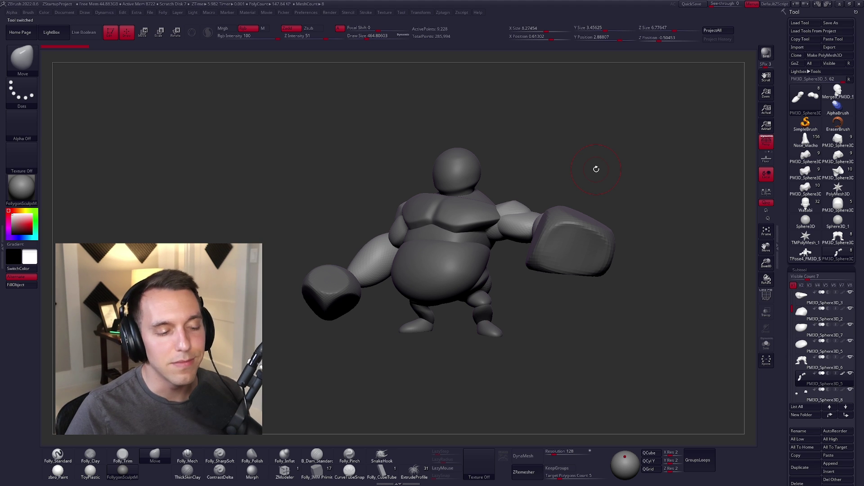
pyautogui.press('space')
pyautogui.click(597, 170)
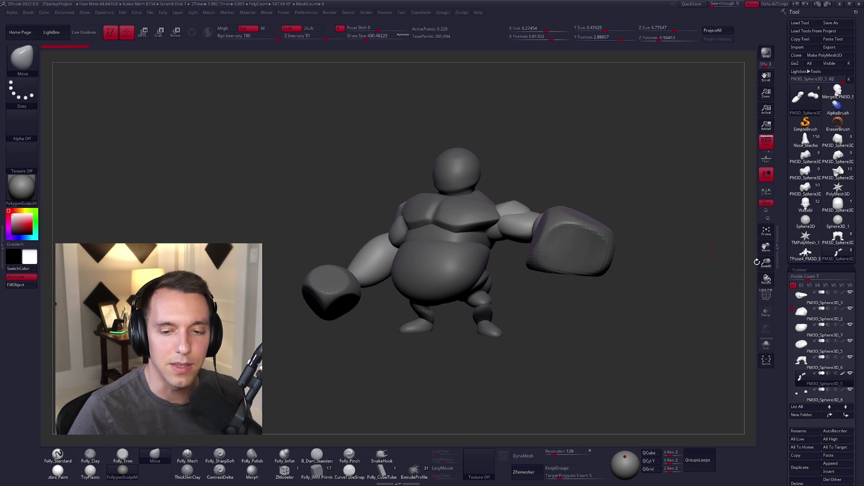
# Step: Switch to the unposed, symmetrical version of the character and check its head and belly subtools
pyautogui.click(838, 237)
pyautogui.keyDown('alt'); pyautogui.moveTo(582, 190); pyautogui.dragTo(625, 185); pyautogui.keyUp('alt')
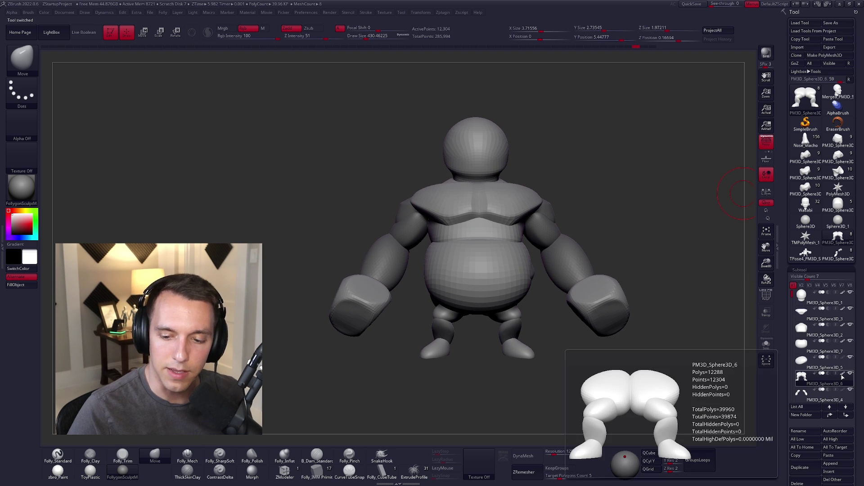
pyautogui.click(806, 297)
pyautogui.keyDown('alt'); pyautogui.moveTo(738, 262); pyautogui.dragTo(722, 264); pyautogui.keyUp('alt')
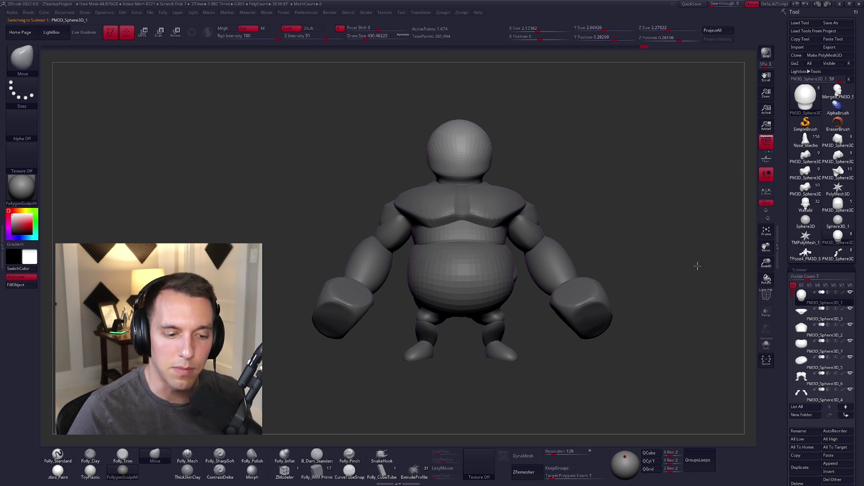
pyautogui.keyDown('alt'); pyautogui.click(519, 278); pyautogui.keyUp('alt')
pyautogui.moveTo(450, 391); pyautogui.dragTo(585, 387)
pyautogui.moveTo(419, 265); pyautogui.dragTo(577, 257)
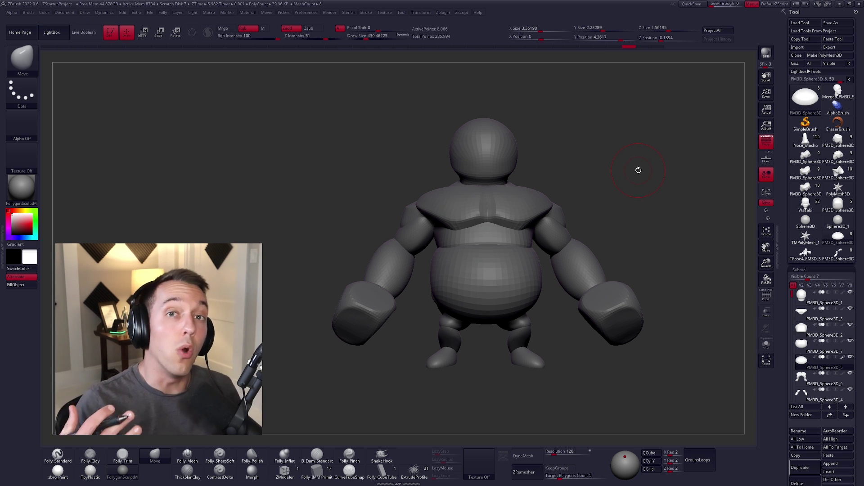
# Step: Select the arms subtool of the unposed character and reshape the forearms with a larger Move brush
pyautogui.keyDown('alt'); pyautogui.click(581, 271); pyautogui.keyUp('alt')
pyautogui.keyDown('alt'); pyautogui.moveTo(559, 287); pyautogui.dragTo(527, 277); pyautogui.keyUp('alt')
pyautogui.press('space')
pyautogui.moveTo(540, 253); pyautogui.dragTo(546, 253)
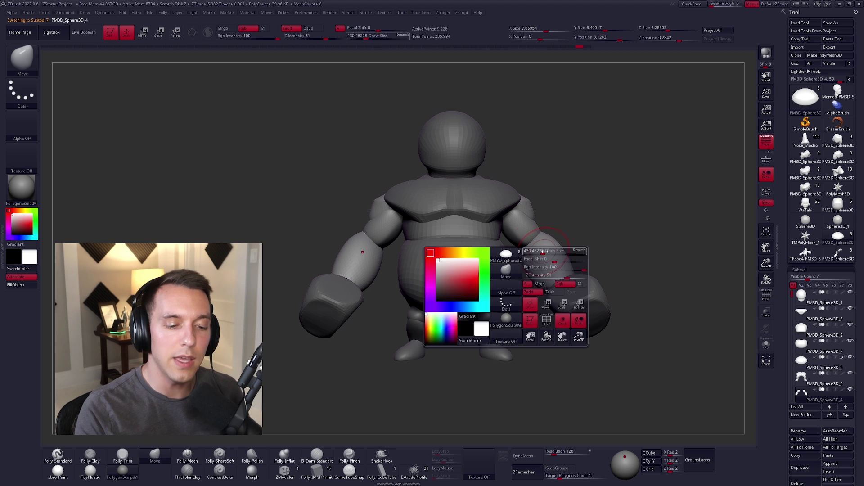
pyautogui.press('w')
pyautogui.keyDown('ctrl'); pyautogui.moveTo(523, 211); pyautogui.dragTo(533, 232); pyautogui.keyUp('ctrl')
pyautogui.press('q')
pyautogui.moveTo(523, 266)
pyautogui.mouseDown()
pyautogui.moveTo(537, 272)
pyautogui.moveTo(531, 255)
pyautogui.mouseUp()
pyautogui.press('space')
pyautogui.moveTo(531, 255); pyautogui.dragTo(518, 250, button='right')
pyautogui.press('space')
pyautogui.moveTo(518, 250); pyautogui.dragTo(514, 250)
pyautogui.moveTo(514, 251); pyautogui.dragTo(525, 263, button='right')
pyautogui.moveTo(530, 260); pyautogui.dragTo(527, 252)
# Step: Set the draw size to about 720 and adjust the forearms' side profile with the Move brush
pyautogui.press('space')
pyautogui.moveTo(528, 251); pyautogui.dragTo(529, 251)
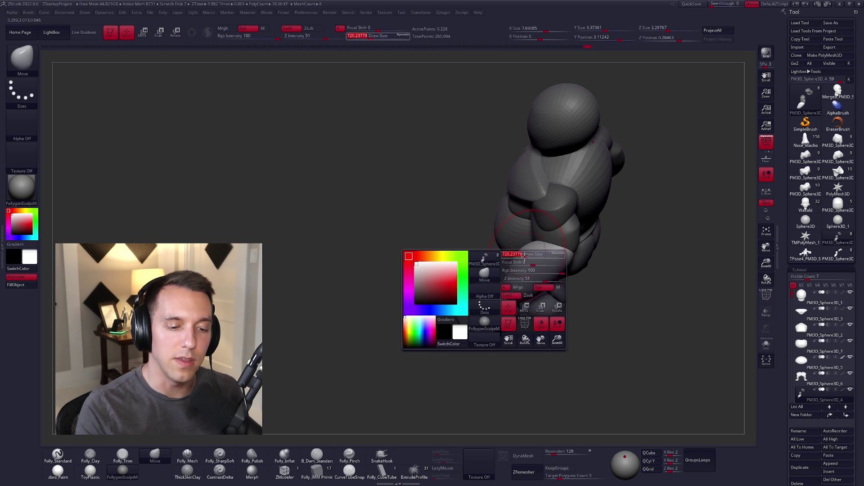
pyautogui.moveTo(525, 254); pyautogui.dragTo(535, 262, button='right')
pyautogui.moveTo(520, 265); pyautogui.dragTo(515, 262)
pyautogui.moveTo(514, 262); pyautogui.dragTo(541, 259, button='right')
pyautogui.moveTo(479, 284); pyautogui.dragTo(484, 286)
pyautogui.moveTo(501, 280)
pyautogui.mouseDown(button='right')
pyautogui.moveTo(468, 276)
pyautogui.moveTo(549, 273)
pyautogui.moveTo(550, 289)
pyautogui.moveTo(550, 247)
pyautogui.mouseUp(button='right')
pyautogui.keyDown('shift'); pyautogui.moveTo(653, 299); pyautogui.dragTo(661, 334, button='right'); pyautogui.keyUp('shift')
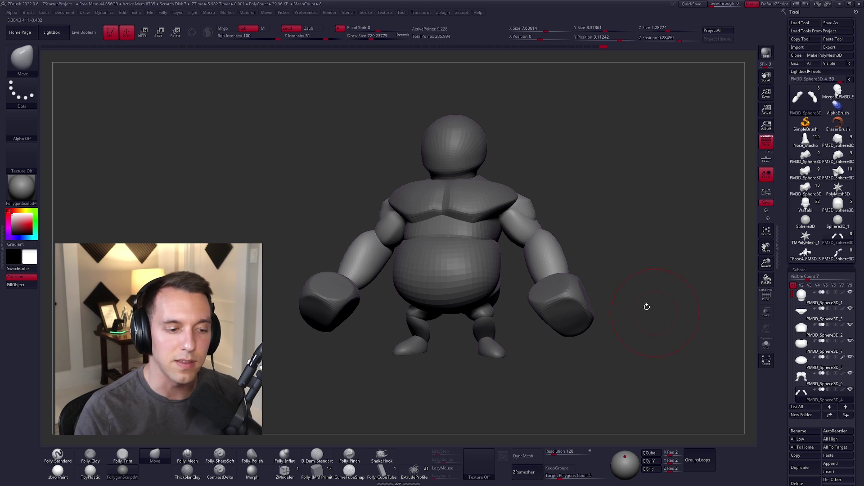
pyautogui.press('s')
pyautogui.moveTo(608, 216); pyautogui.dragTo(606, 216)
pyautogui.moveTo(606, 216); pyautogui.dragTo(608, 231, button='right')
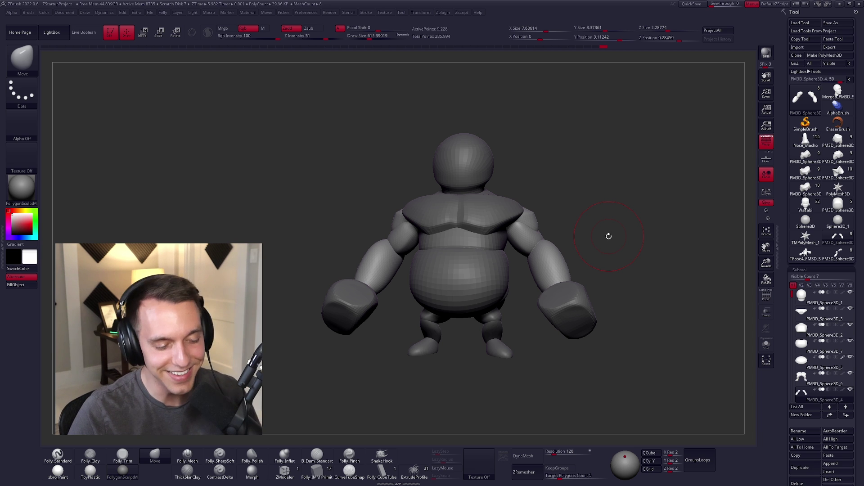
pyautogui.moveTo(583, 193); pyautogui.dragTo(621, 201)
pyautogui.press('space')
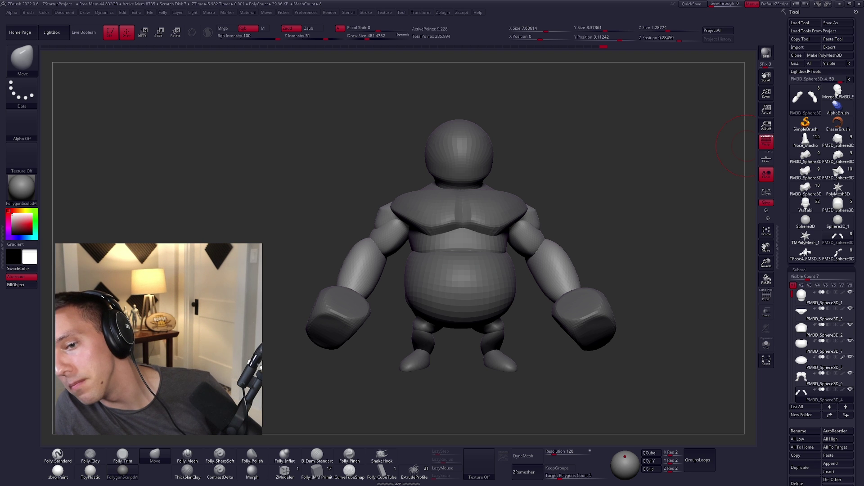
# Step: Switch to the Chrome browser, open ArtStation in a new tab, and view the account's own profile
pyautogui.hotkey('alt', 'Tab')
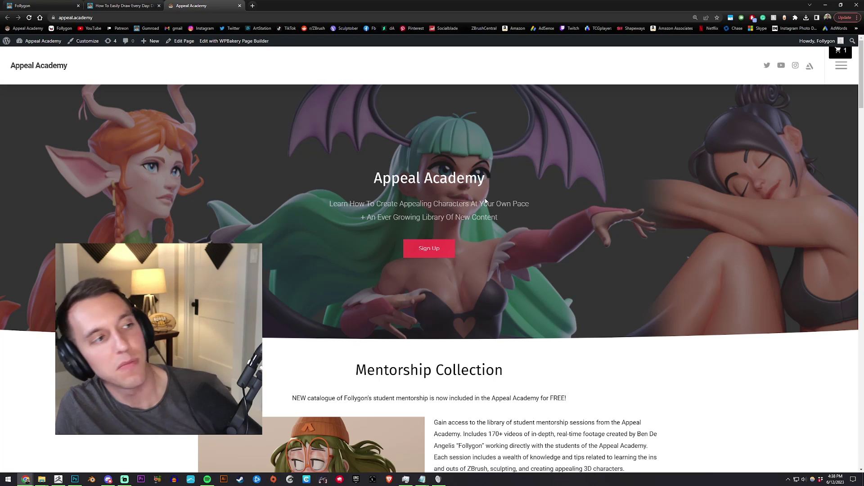
pyautogui.middleClick(256, 28)
pyautogui.click(266, 5)
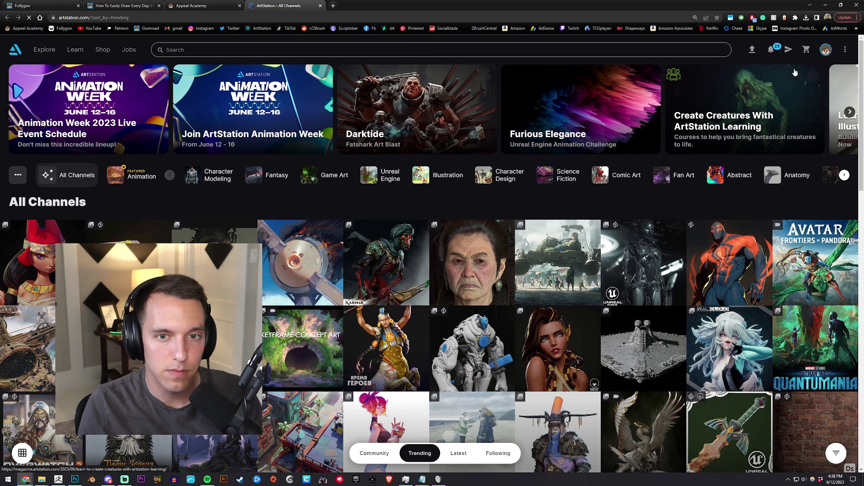
pyautogui.moveTo(826, 53)
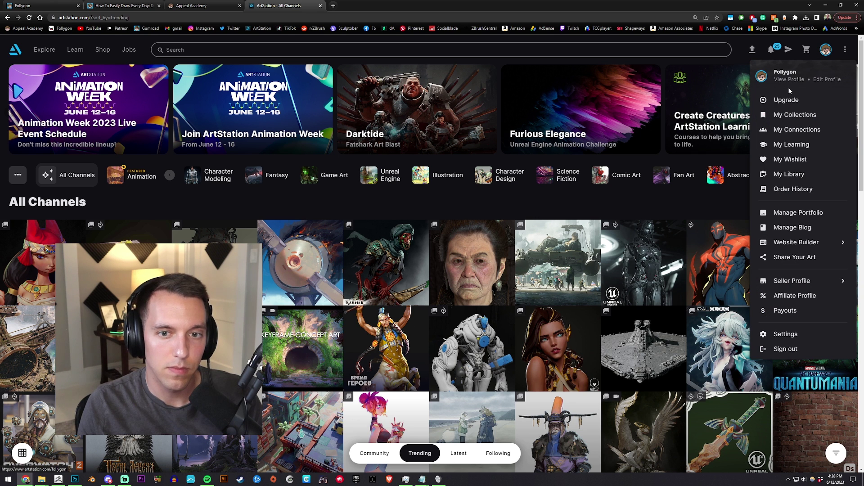
pyautogui.click(790, 80)
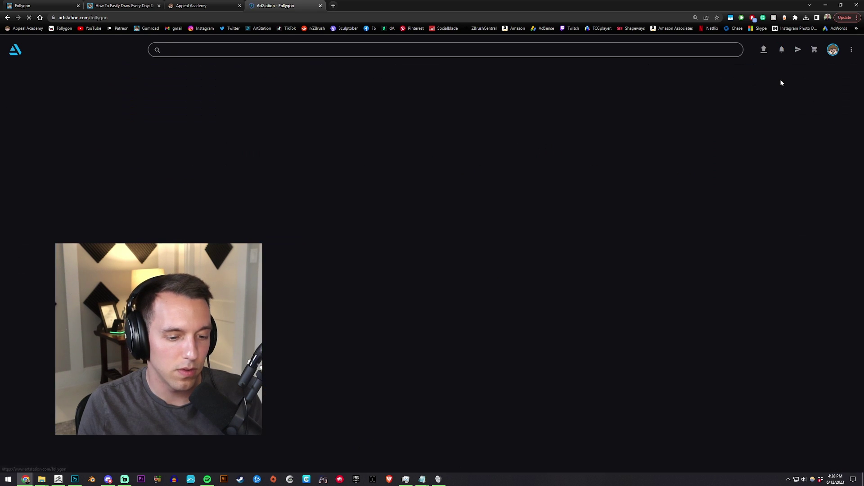
# Step: Open the lotusbubble artwork from the portfolio and examine its full-body and turnaround renders
pyautogui.scroll(-3, 495, 148)
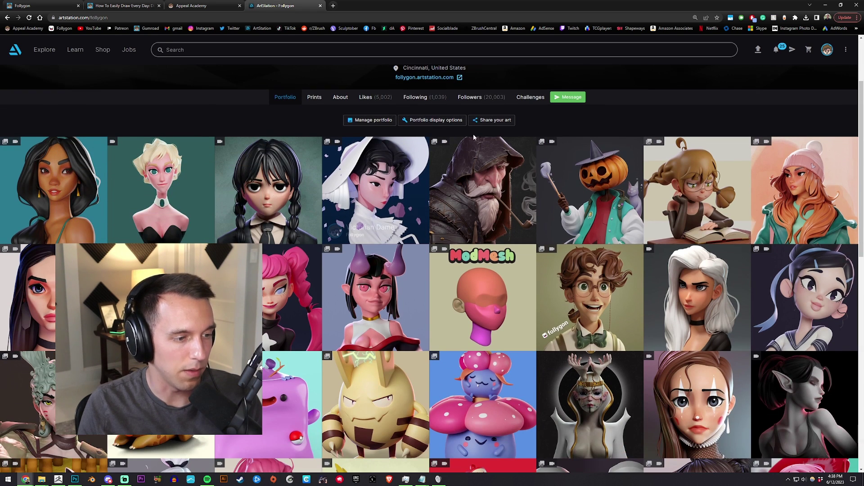
pyautogui.scroll(-1, 629, 149)
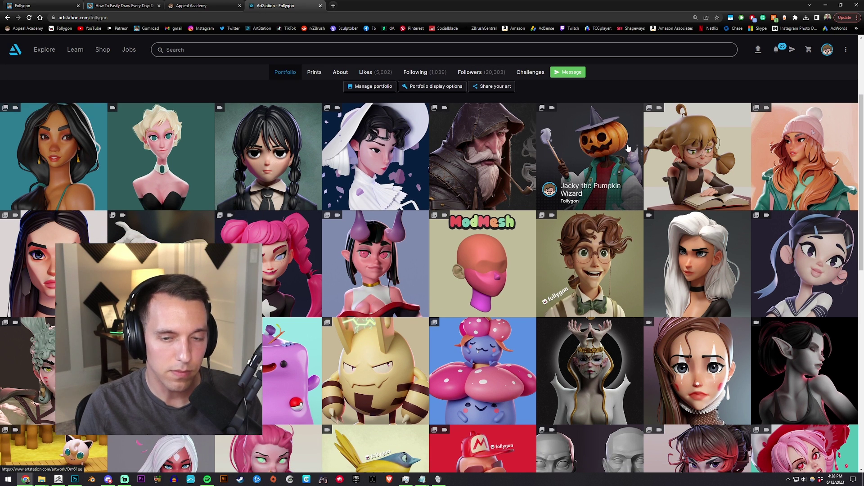
pyautogui.scroll(-1, 629, 149)
pyautogui.click(709, 174)
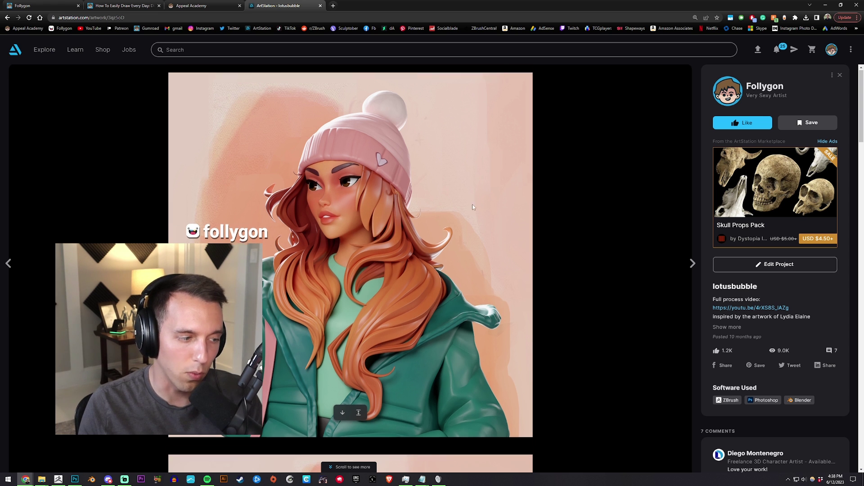
pyautogui.scroll(-8, 469, 200)
pyautogui.scroll(1, 486, 200)
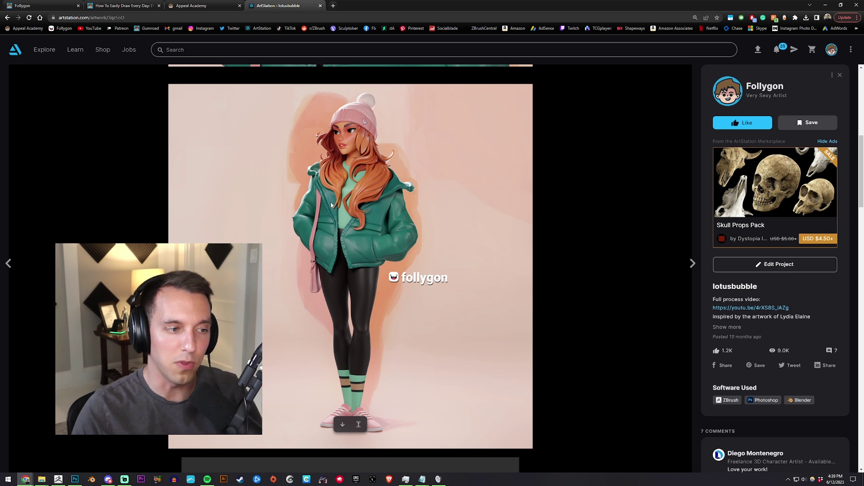
pyautogui.scroll(-7, 416, 206)
pyautogui.scroll(-2, 417, 209)
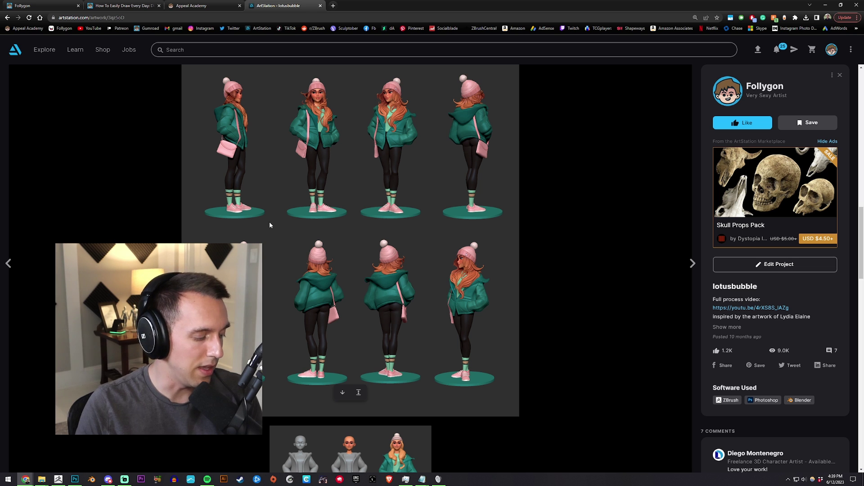
# Step: Close the artwork page, switch to ZBrush, and activate the gizmo on the unposed character's arms with perspective turned off
pyautogui.middleClick(308, 4)
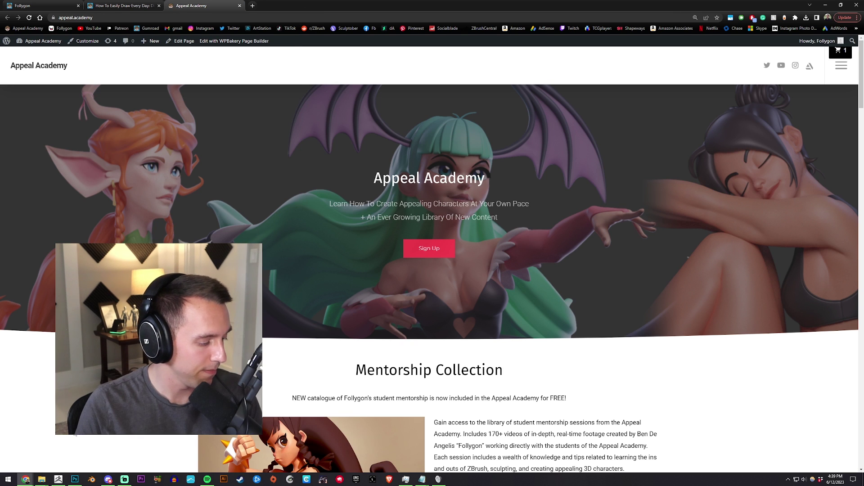
pyautogui.click(60, 477)
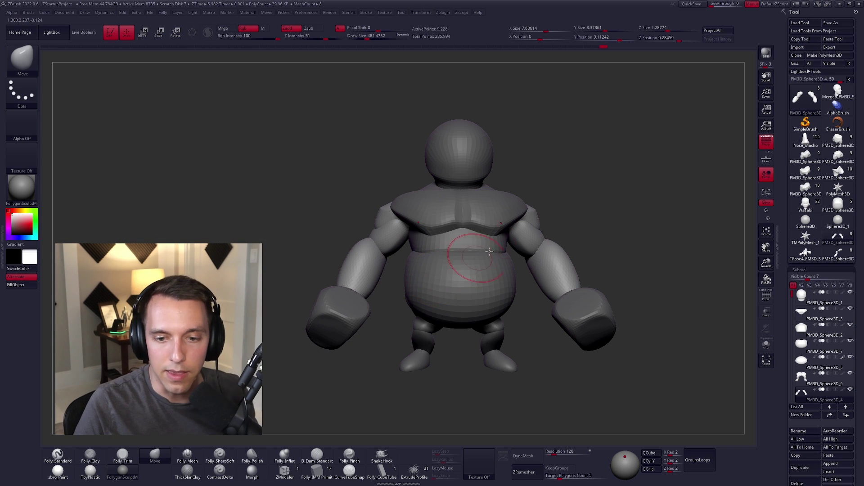
pyautogui.click(761, 146)
pyautogui.keyDown('alt'); pyautogui.moveTo(631, 230); pyautogui.dragTo(647, 190); pyautogui.keyUp('alt')
pyautogui.moveTo(578, 260)
pyautogui.keyDown('alt'); pyautogui.mouseDown()
pyautogui.moveTo(484, 256)
pyautogui.moveTo(496, 219)
pyautogui.mouseUp(); pyautogui.keyUp('alt')
pyautogui.press('w')
pyautogui.click(192, 32)
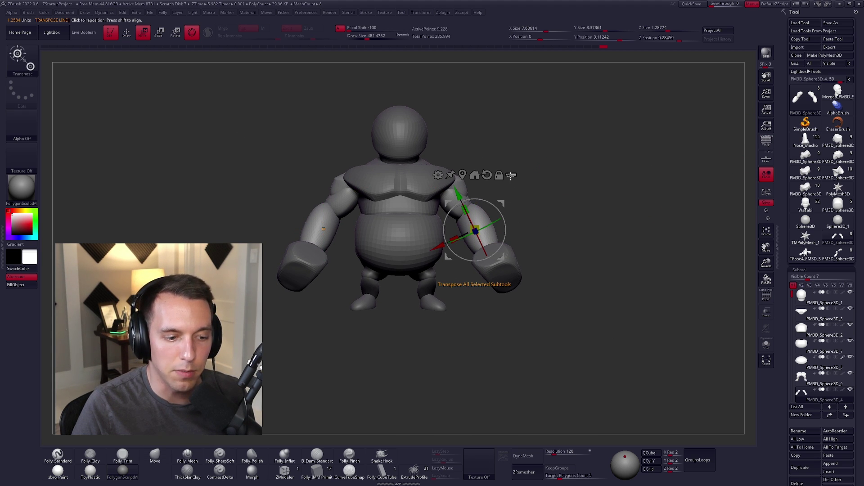
# Step: Switch between the arms and hands subtools and try Transpose All Selected Subtools on the gizmo
pyautogui.keyDown('alt'); pyautogui.click(503, 269); pyautogui.keyUp('alt')
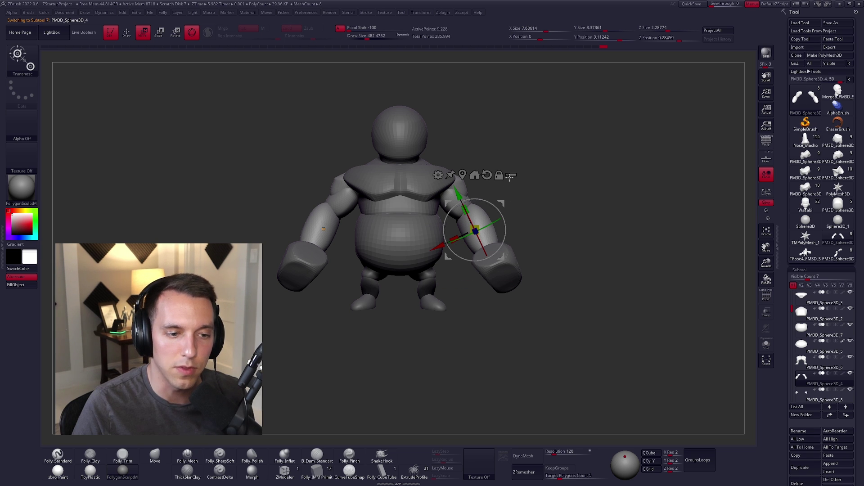
pyautogui.press('Down')
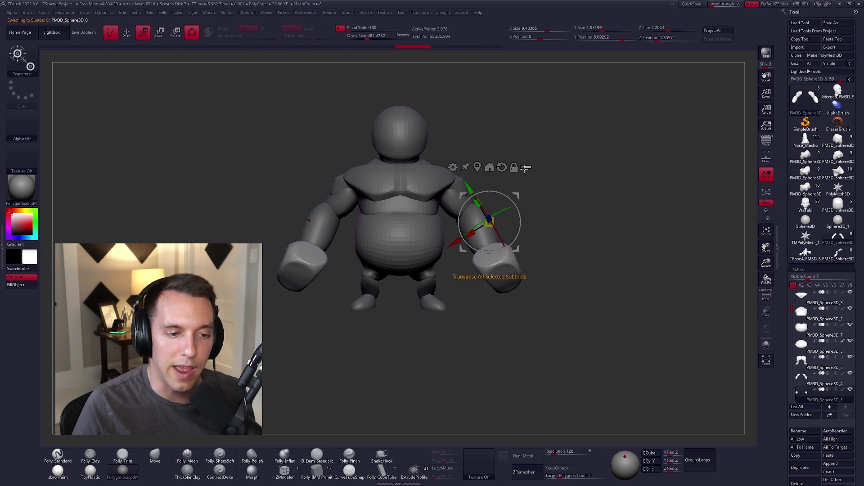
pyautogui.press('Up')
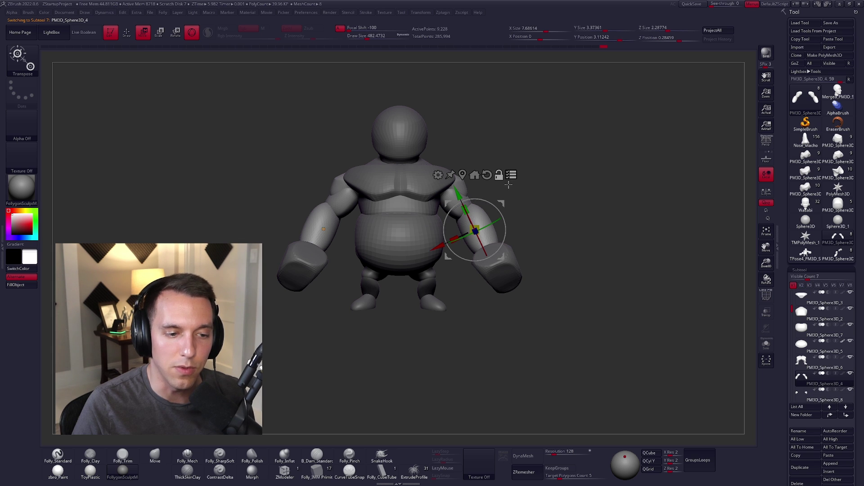
pyautogui.moveTo(780, 281); pyautogui.dragTo(781, 230)
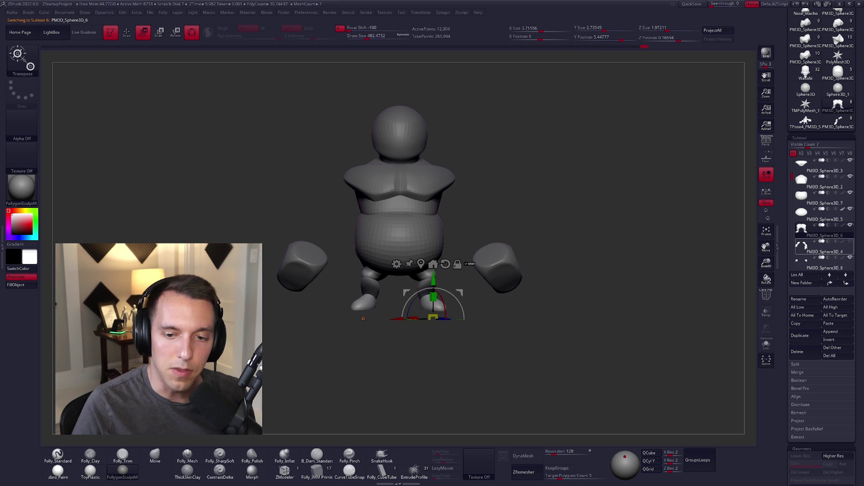
pyautogui.moveTo(804, 232)
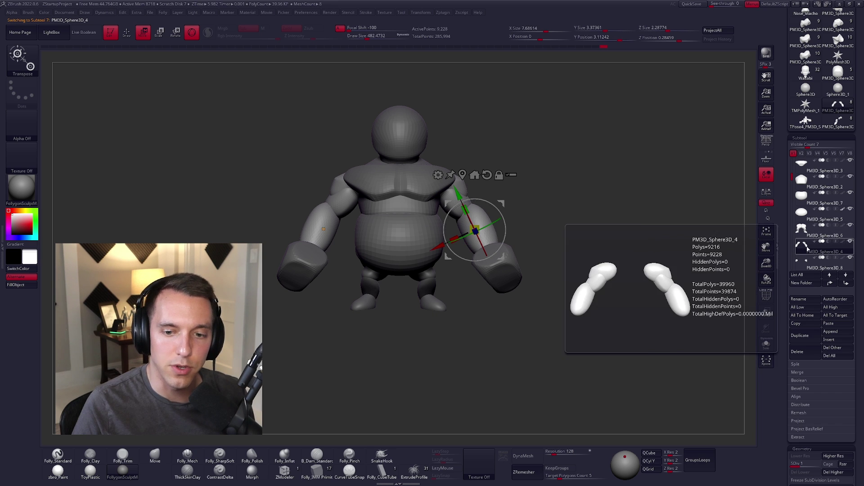
# Step: Create an untitled subtool folder for the arms and put the hands subtool in it
pyautogui.click(805, 284)
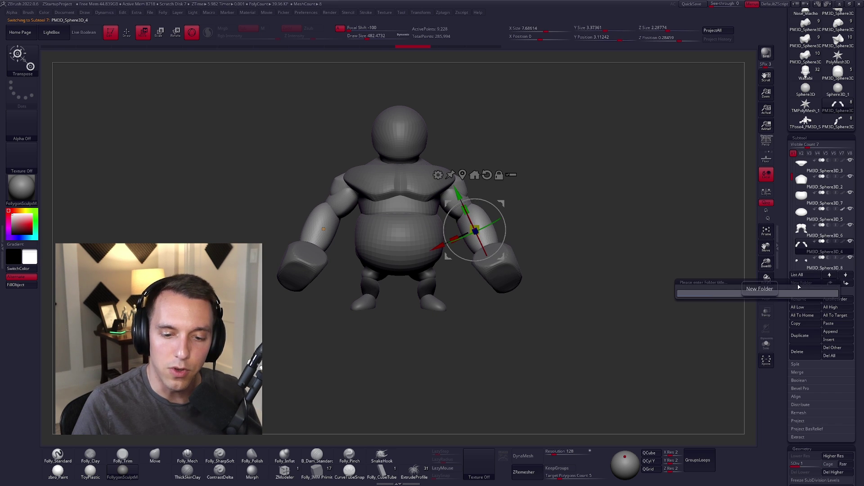
pyautogui.press('Return')
pyautogui.moveTo(792, 180); pyautogui.dragTo(792, 201)
pyautogui.moveTo(810, 232)
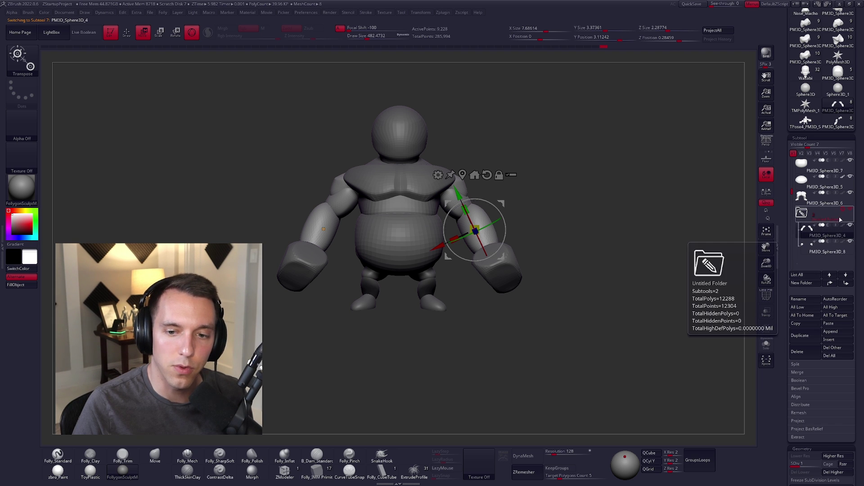
# Step: Apply Transpose Set to the folder with the arms and hands, and reset the gizmo's orientation
pyautogui.click(806, 213)
pyautogui.click(813, 215)
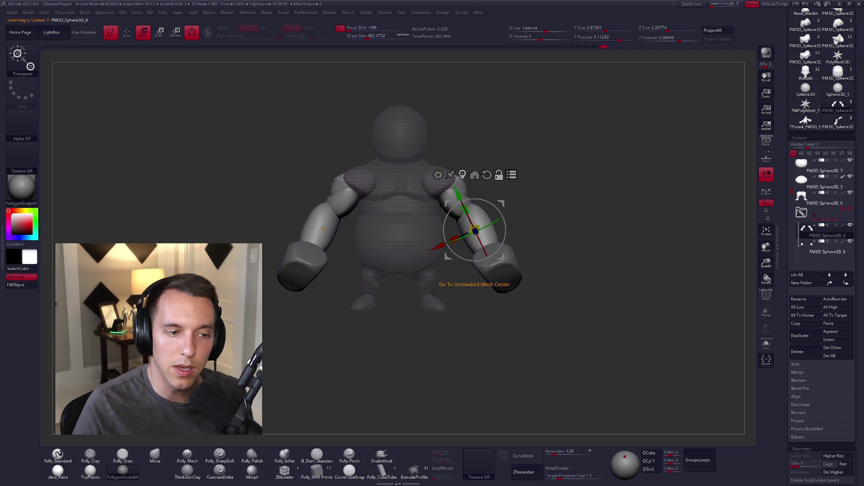
pyautogui.click(487, 175)
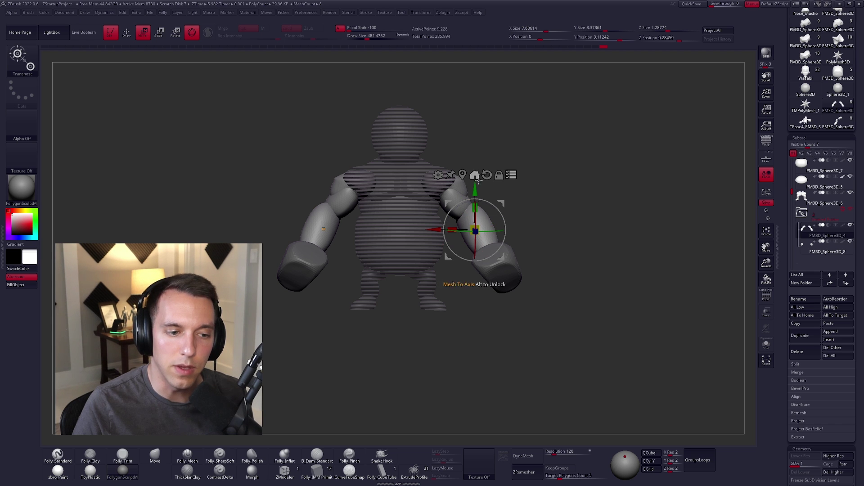
# Step: Try transforming the arms and hands together with the gizmo, and undo the changes
pyautogui.moveTo(476, 193); pyautogui.dragTo(489, 166)
pyautogui.moveTo(438, 199); pyautogui.dragTo(490, 181)
pyautogui.hotkey('ctrl', 'z')
pyautogui.hotkey('ctrl', 'z')
pyautogui.hotkey('ctrl', 'z')
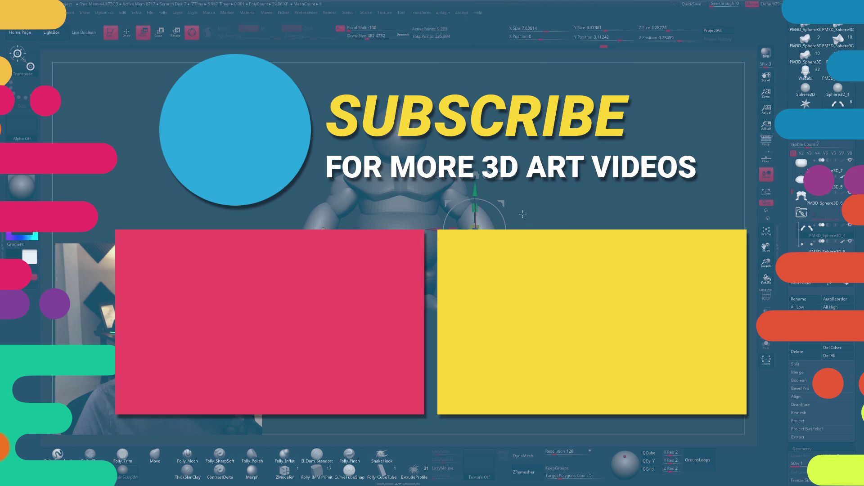
# Step: Take the arms and hands subtools out of the folder and return to draw mode with the Move brush
pyautogui.click(814, 244)
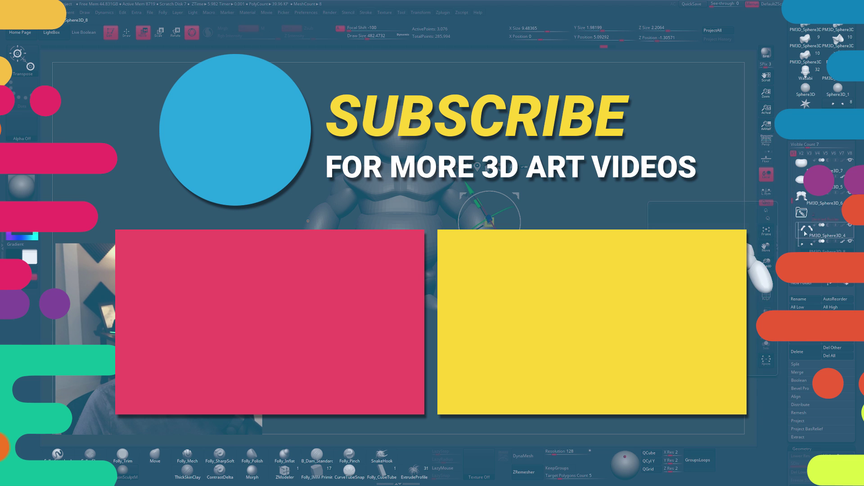
pyautogui.moveTo(810, 229); pyautogui.dragTo(810, 229)
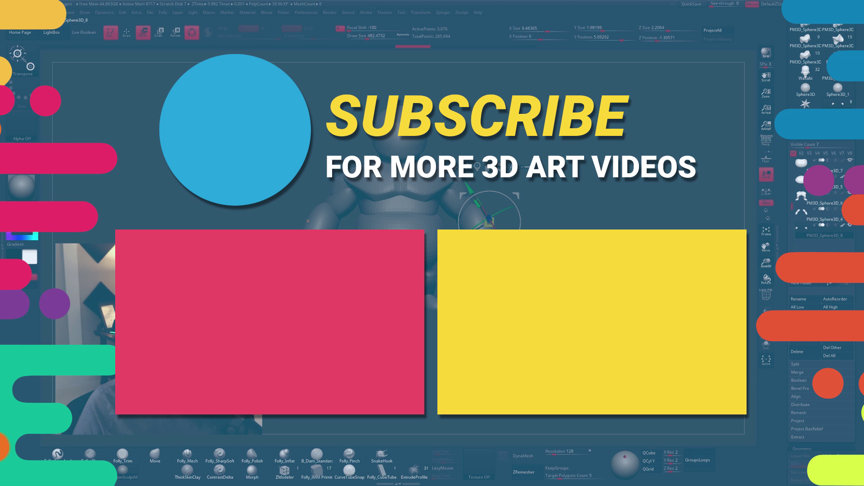
pyautogui.click(196, 32)
pyautogui.press('q')
pyautogui.moveTo(562, 156); pyautogui.dragTo(612, 194)
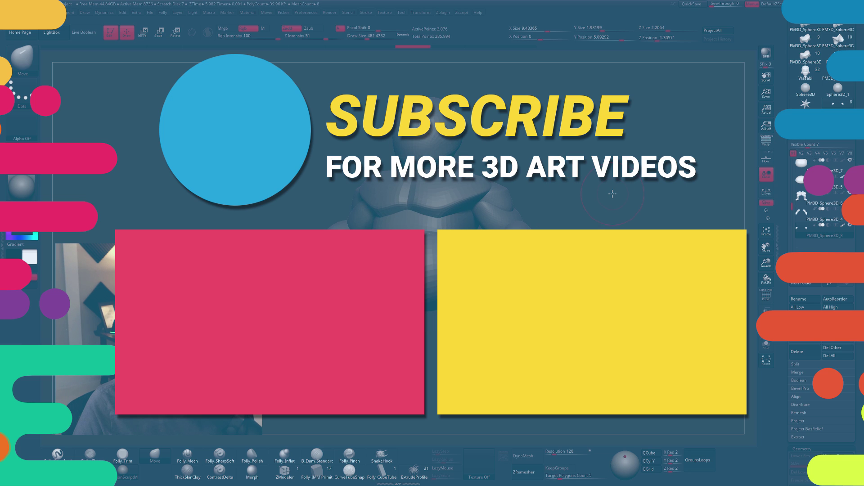